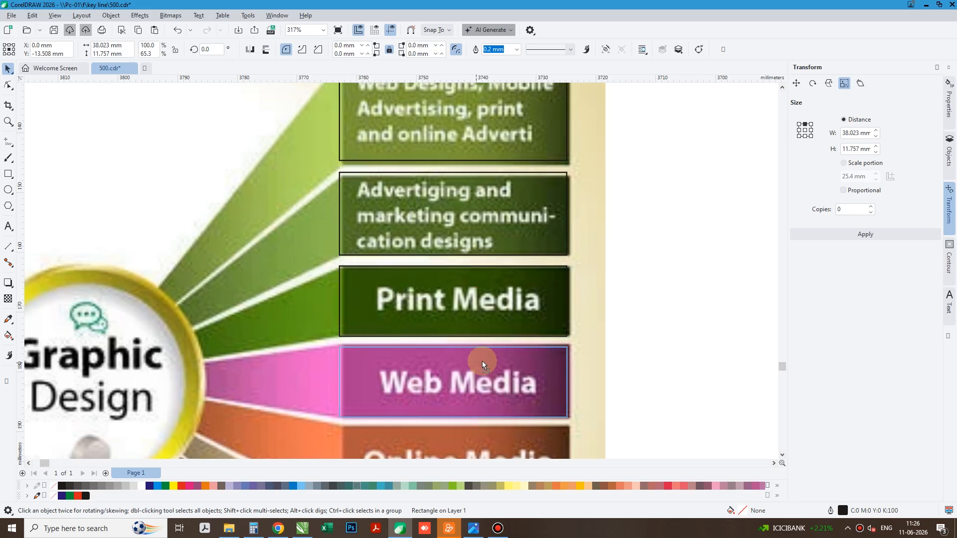
- Outline the Online Media, Mobile and Fine Art sales Catalogs labels with copied rectangles about 12.8, 11.8 and 17.7 mm high
{"action": "left_click", "coordinate": [482, 361]}
{"action": "scroll", "coordinate": [477, 234], "scroll_direction": "down", "scroll_amount": 2}
{"action": "left_click_drag", "start_coordinate": [489, 309], "coordinate": [476, 375]}
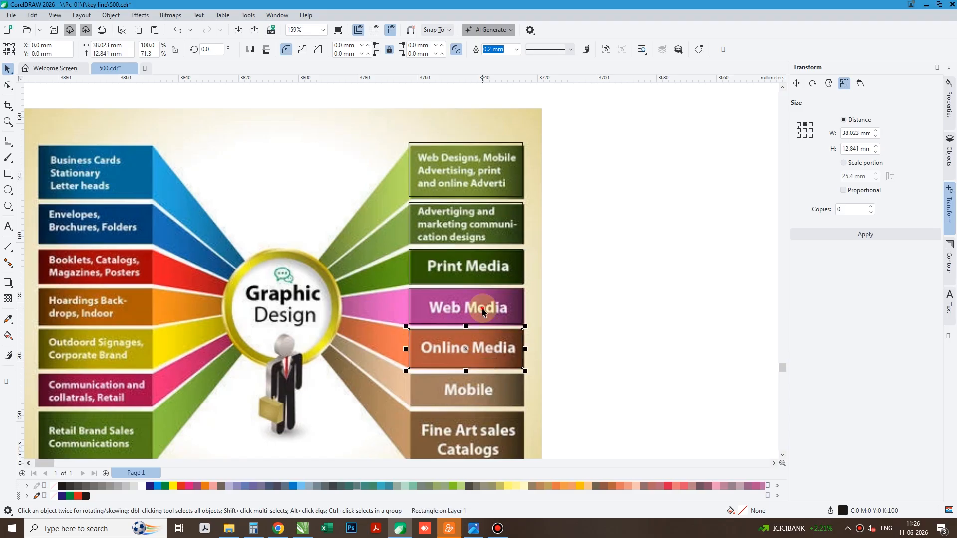
{"action": "left_click", "coordinate": [480, 393]}
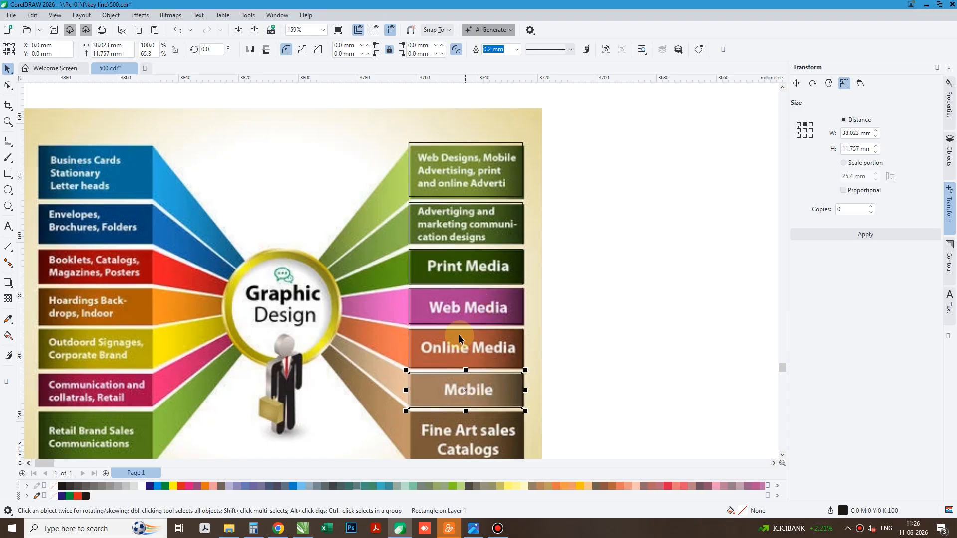
{"action": "scroll", "coordinate": [459, 413], "scroll_direction": "up", "scroll_amount": 2}
{"action": "left_click_drag", "start_coordinate": [488, 404], "coordinate": [486, 396]}
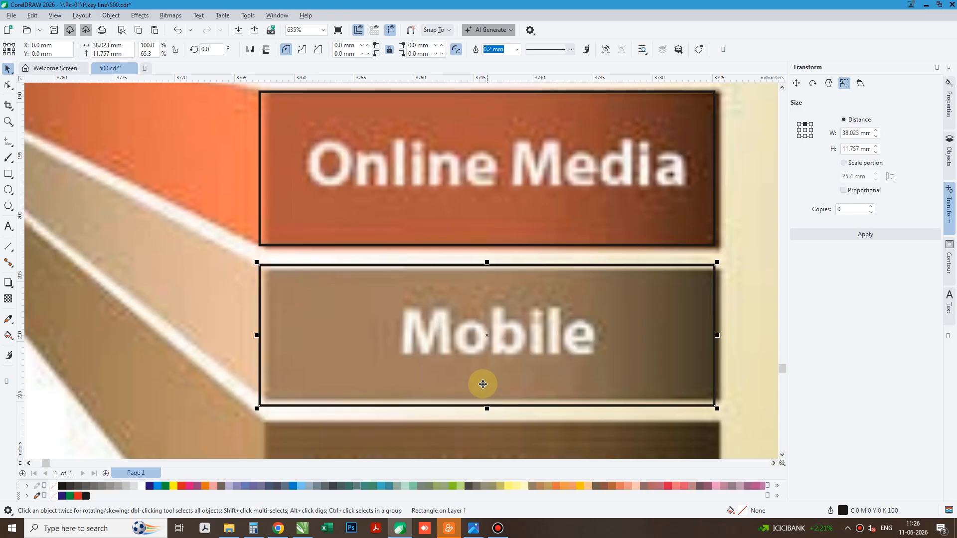
{"action": "scroll", "coordinate": [484, 384], "scroll_direction": "down", "scroll_amount": 2}
{"action": "left_click_drag", "start_coordinate": [468, 282], "coordinate": [465, 367]}
{"action": "scroll", "coordinate": [426, 345], "scroll_direction": "down", "scroll_amount": 1}
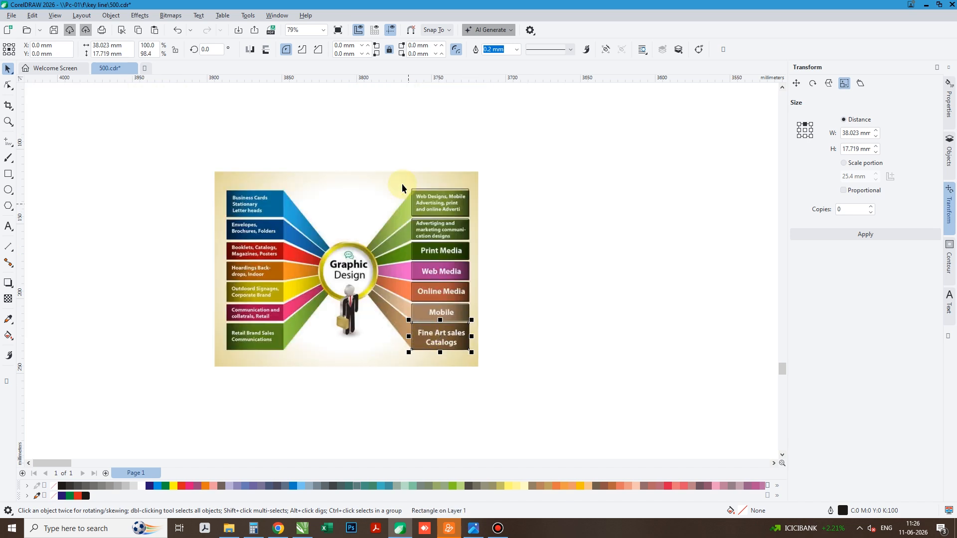
- Move the seven outline rectangles off the reference image and copy them as a second column about 133 mm away
{"action": "left_click_drag", "start_coordinate": [397, 175], "coordinate": [507, 379]}
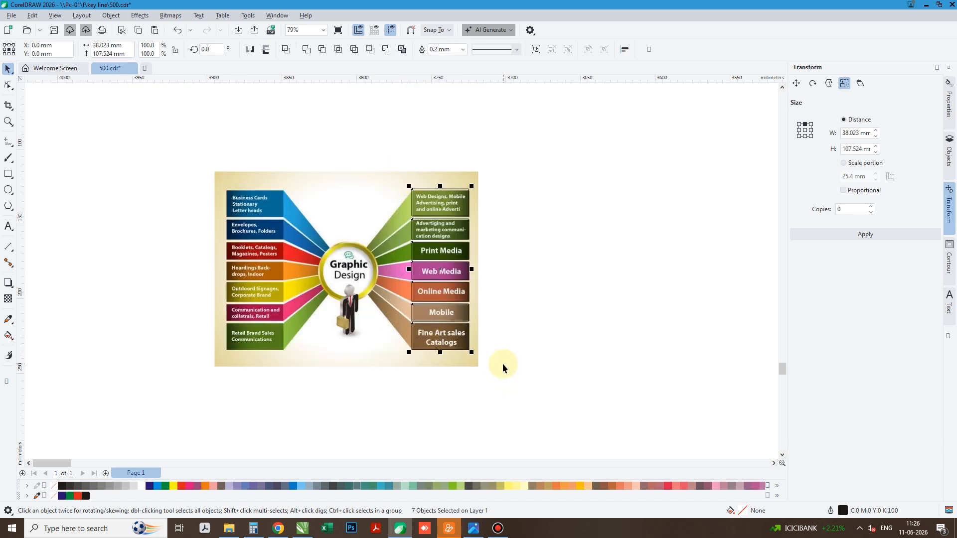
{"action": "left_click_drag", "start_coordinate": [451, 348], "coordinate": [642, 345]}
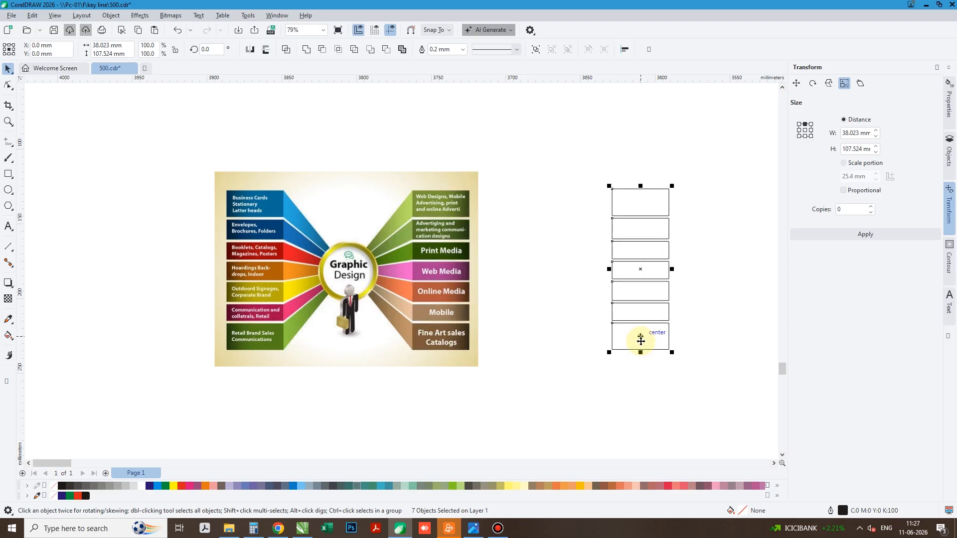
{"action": "left_click_drag", "start_coordinate": [606, 180], "coordinate": [723, 338]}
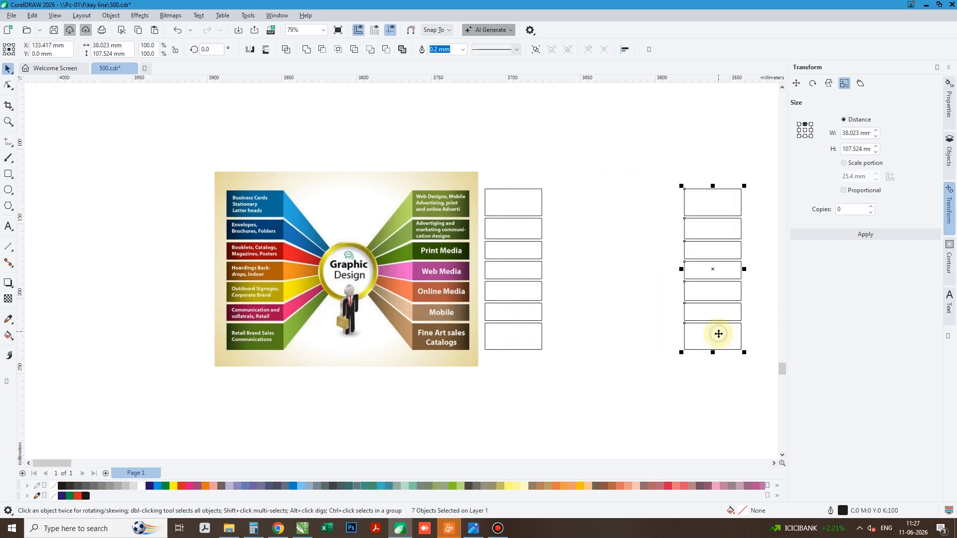
- Draw a circle about 55.4 mm wide between the columns, with concentric copies about 51.4, 36.7 and 34.1 mm wide
{"action": "left_click", "coordinate": [8, 190]}
{"action": "left_click_drag", "start_coordinate": [572, 230], "coordinate": [629, 313]}
{"action": "key", "text": "space"}
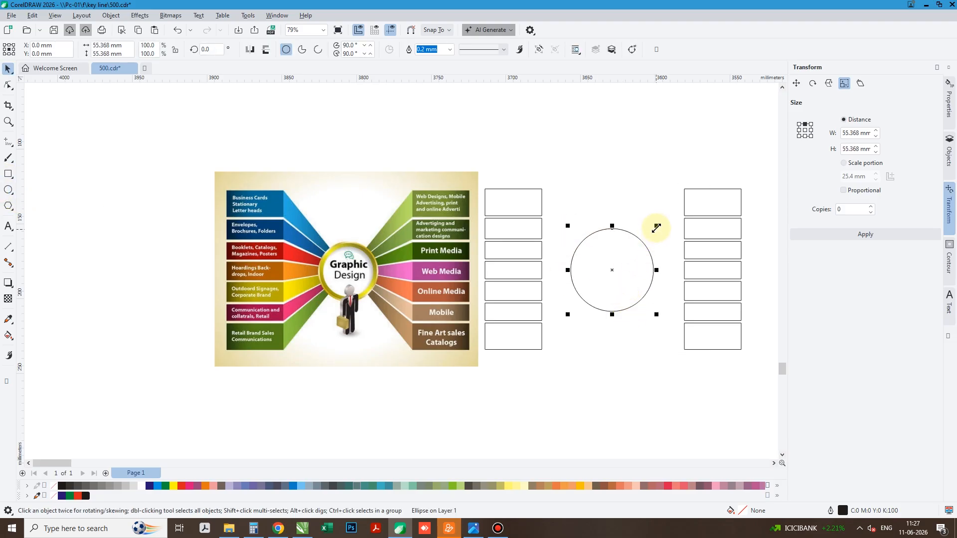
{"action": "left_click_drag", "start_coordinate": [660, 227], "coordinate": [639, 243]}
{"action": "scroll", "coordinate": [650, 245], "scroll_direction": "up", "scroll_amount": 2}
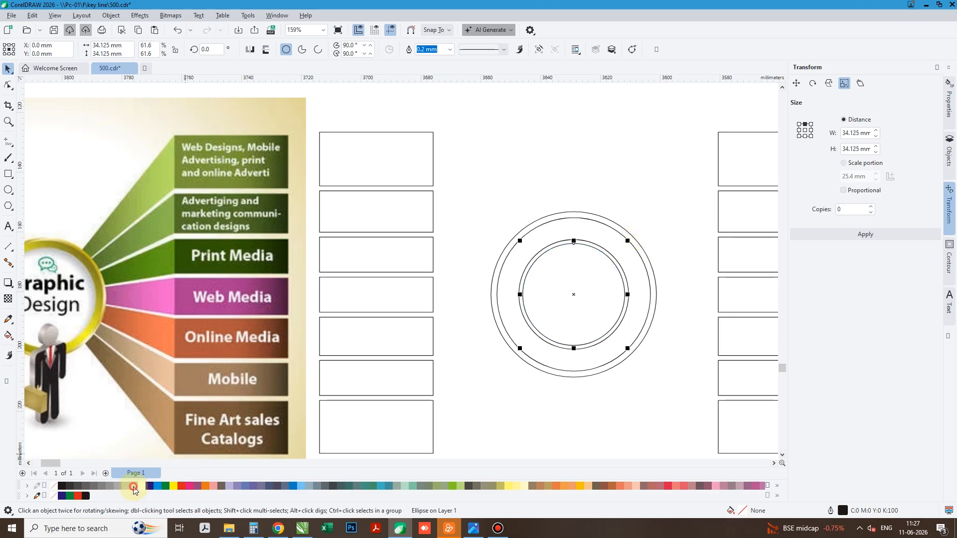
- Fill the innermost circle with 10% black and give it an elliptical fountain fill running from its centre to its edge
{"action": "left_click", "coordinate": [133, 488]}
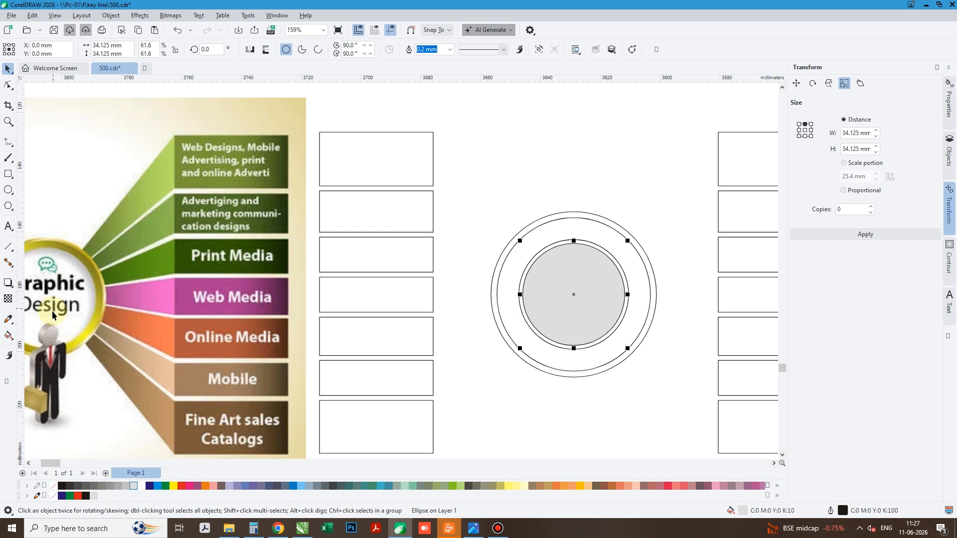
{"action": "key", "text": "g"}
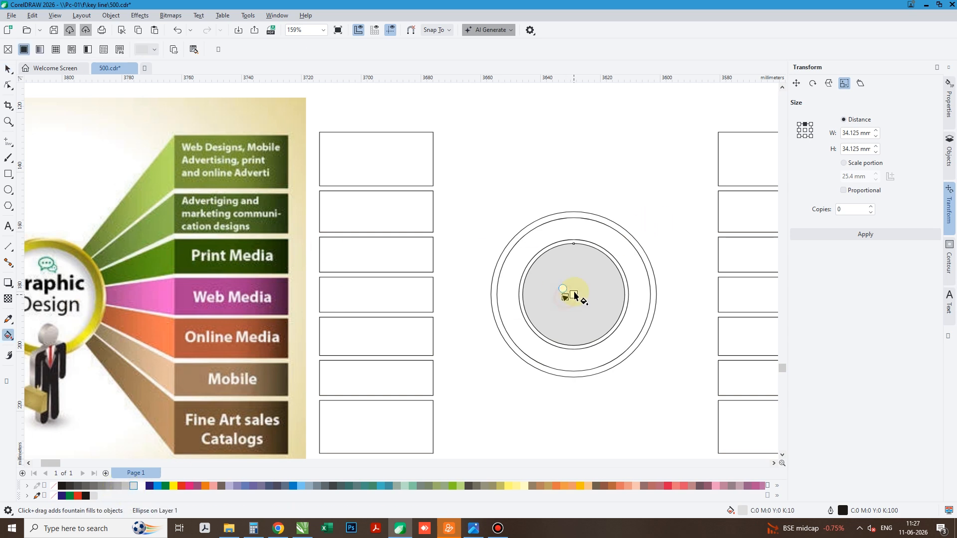
{"action": "left_click_drag", "start_coordinate": [614, 272], "coordinate": [617, 268]}
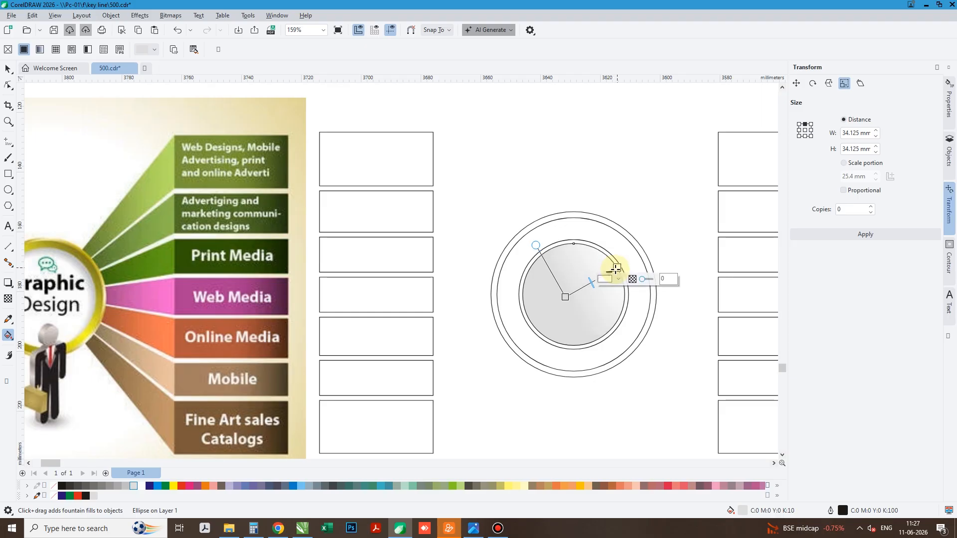
{"action": "left_click", "coordinate": [7, 337]}
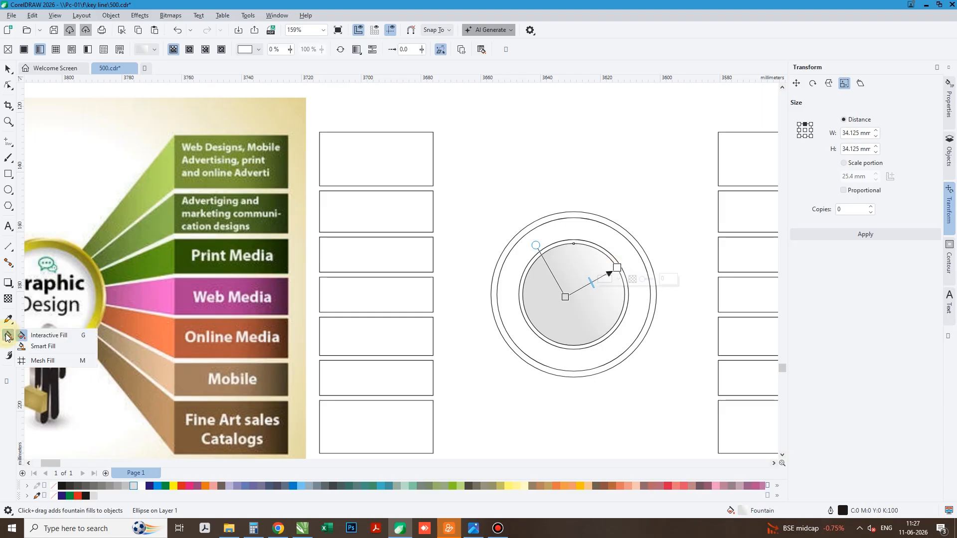
{"action": "left_click", "coordinate": [64, 336]}
{"action": "left_click_drag", "start_coordinate": [578, 296], "coordinate": [602, 289]}
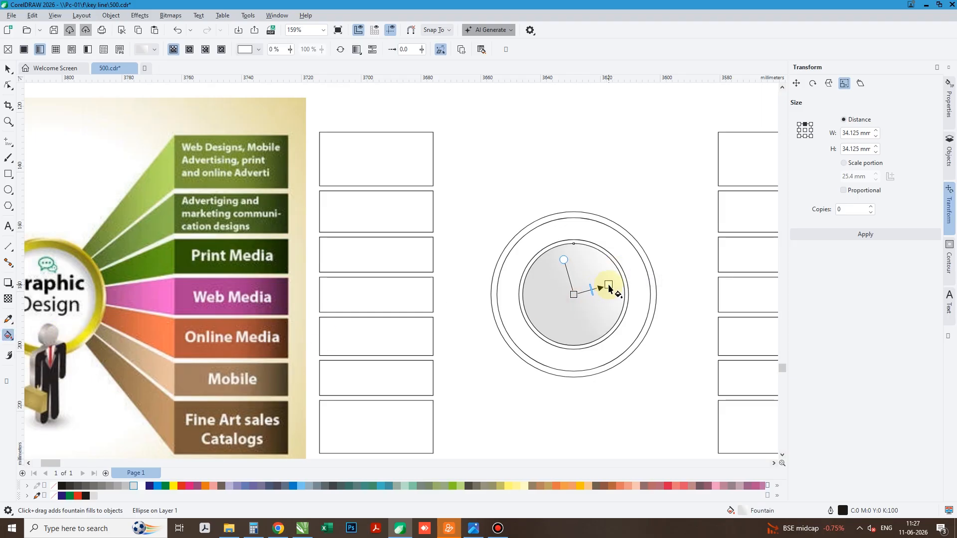
{"action": "left_click", "coordinate": [190, 49]}
{"action": "left_click_drag", "start_coordinate": [577, 294], "coordinate": [623, 283]}
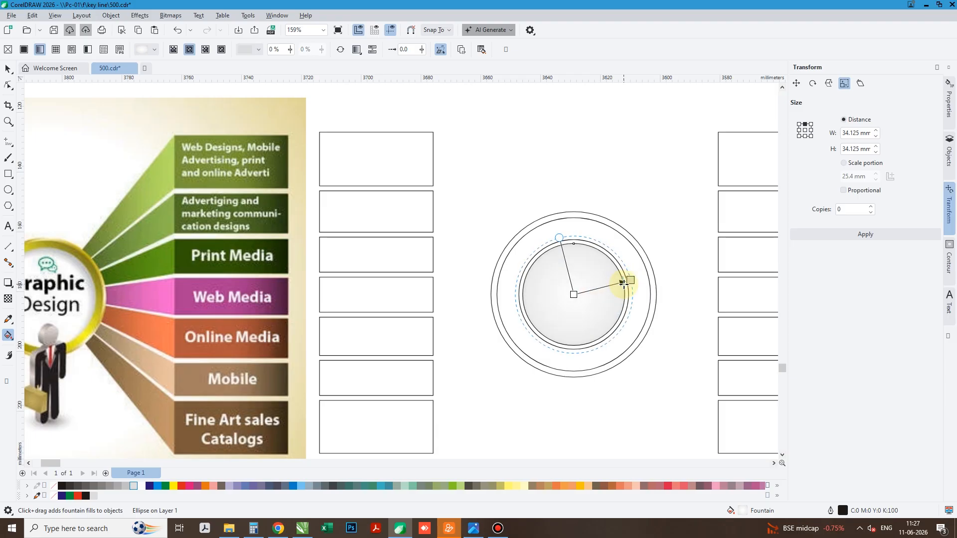
- Add a white colour stop midway along the innermost circle's fountain fill and end the fill at the circle's edge
{"action": "double_click", "coordinate": [596, 290]}
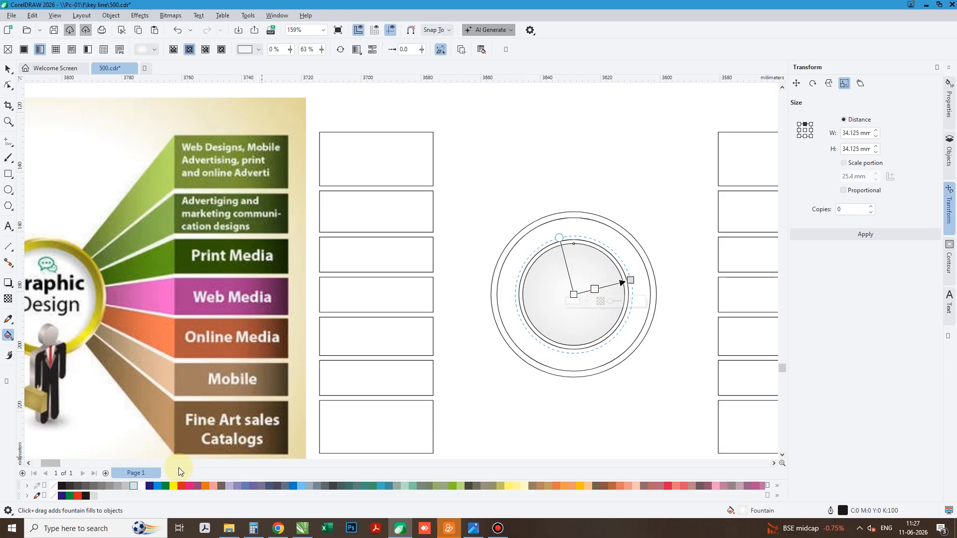
{"action": "left_click_drag", "start_coordinate": [139, 486], "coordinate": [624, 284]}
{"action": "key", "text": "ctrl+z"}
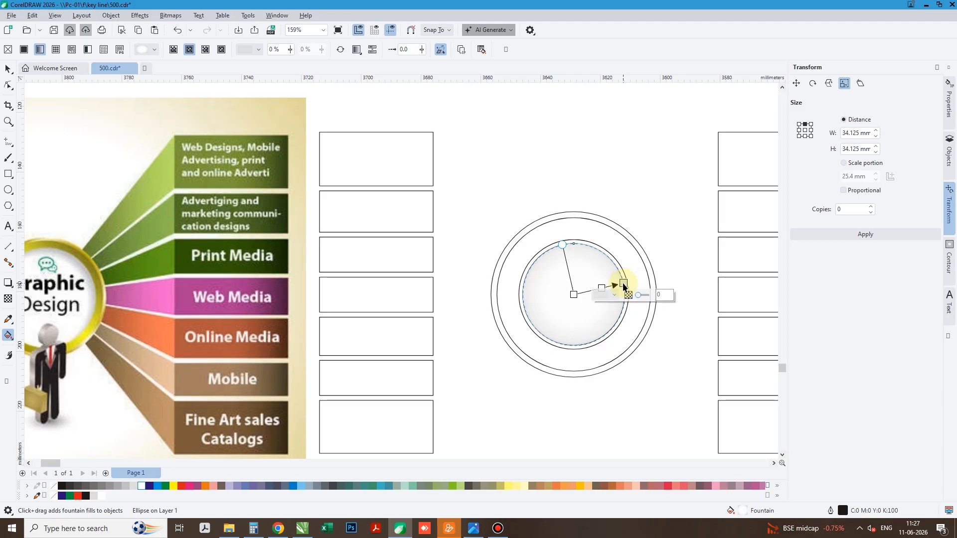
{"action": "key", "text": "space"}
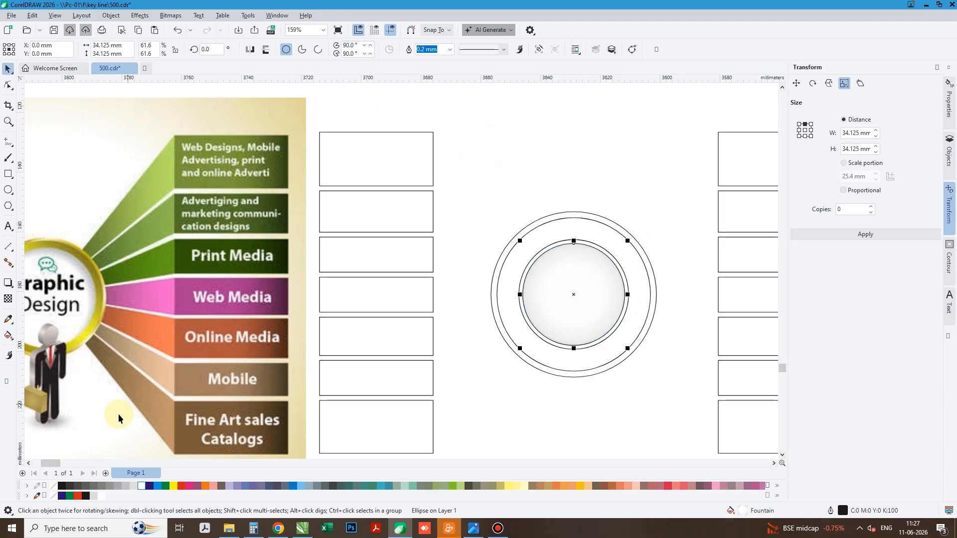
- Sample the bright yellow from the reference image's ring and fill the 51.4 mm circle with it
{"action": "left_click", "coordinate": [9, 320]}
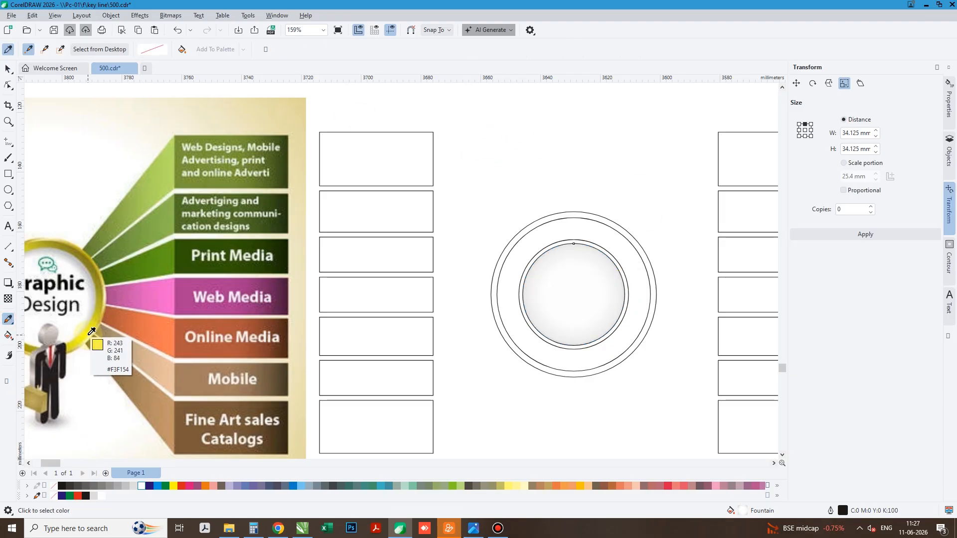
{"action": "left_click", "coordinate": [566, 232]}
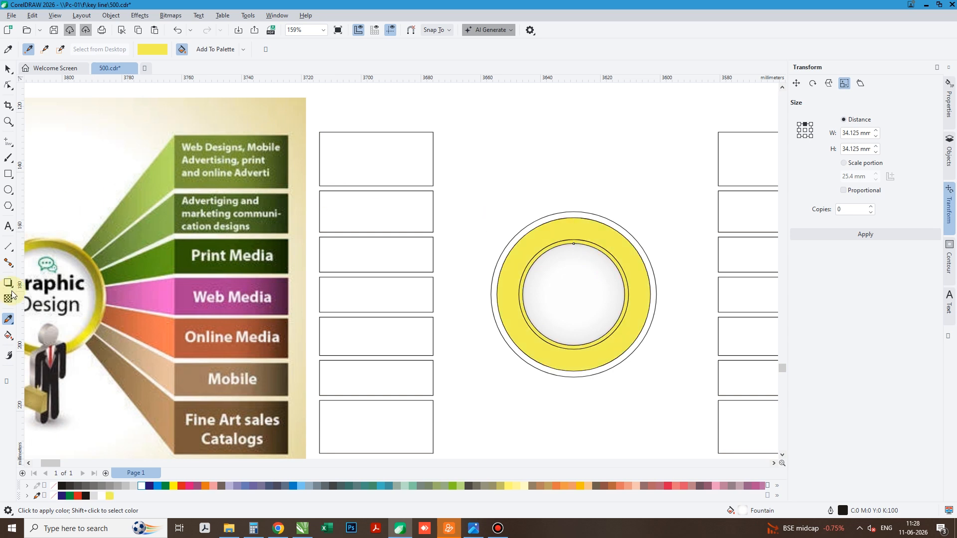
{"action": "key", "text": "space"}
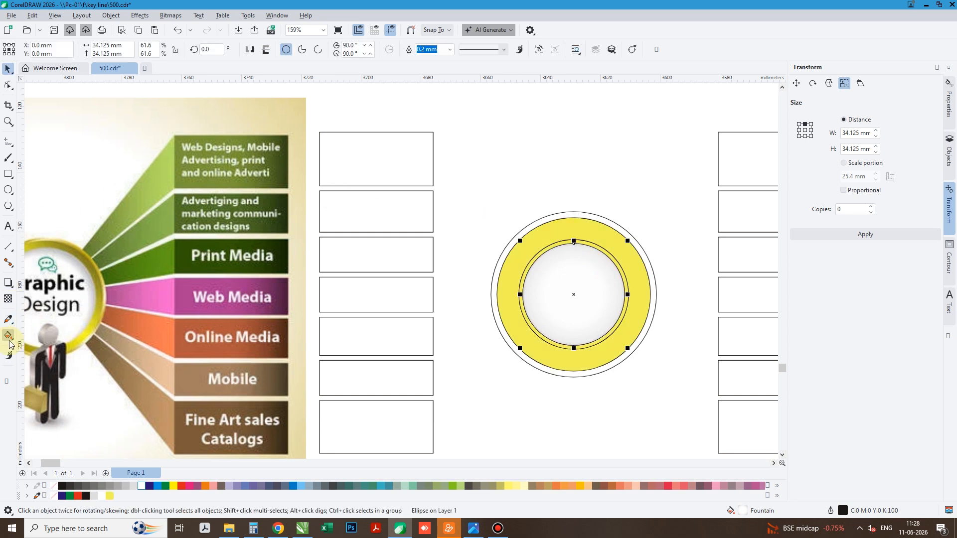
- Apply a linear fountain fill across the yellow circle, with its end colour sampled from the reference ring as olive #898220
{"action": "left_click", "coordinate": [9, 339]}
{"action": "left_click", "coordinate": [502, 295]}
{"action": "left_click_drag", "start_coordinate": [499, 301], "coordinate": [647, 274]}
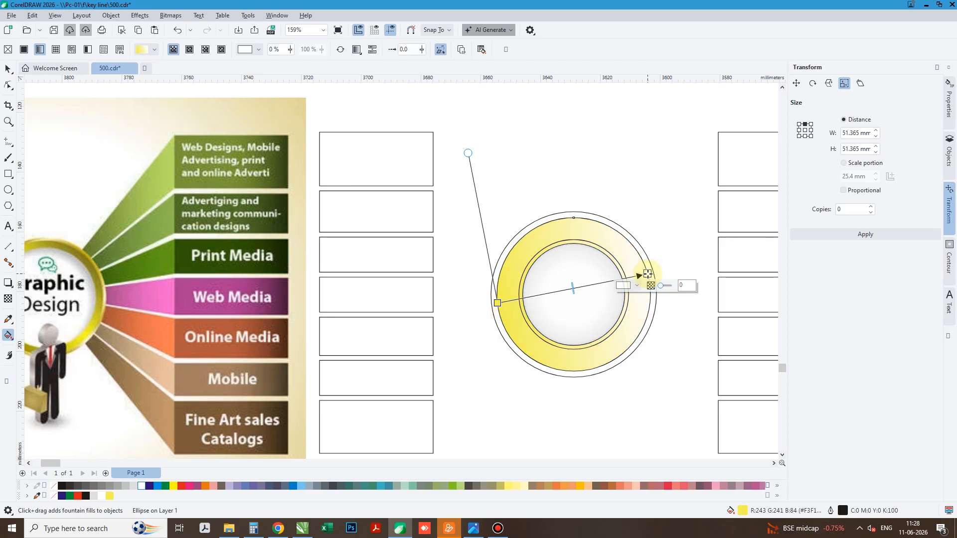
{"action": "left_click", "coordinate": [623, 286]}
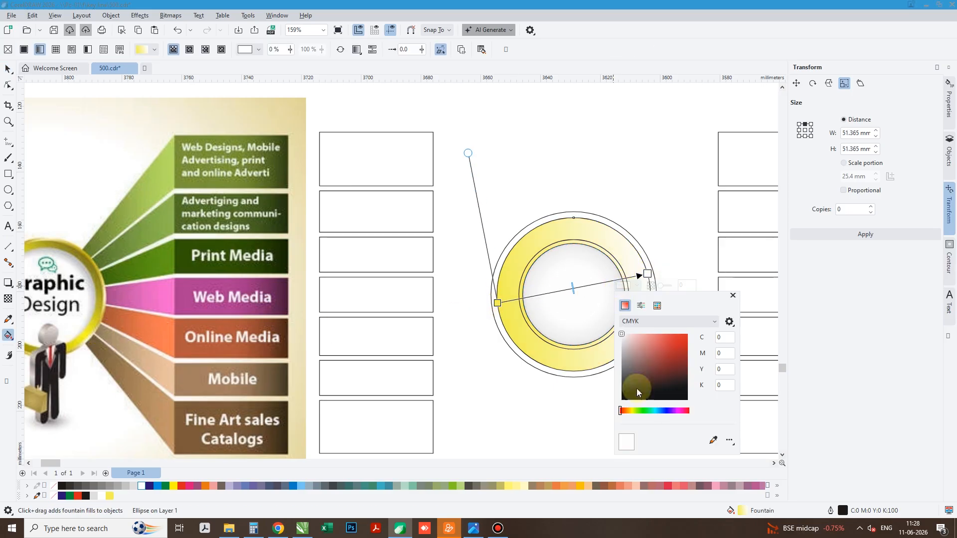
{"action": "left_click", "coordinate": [720, 445]}
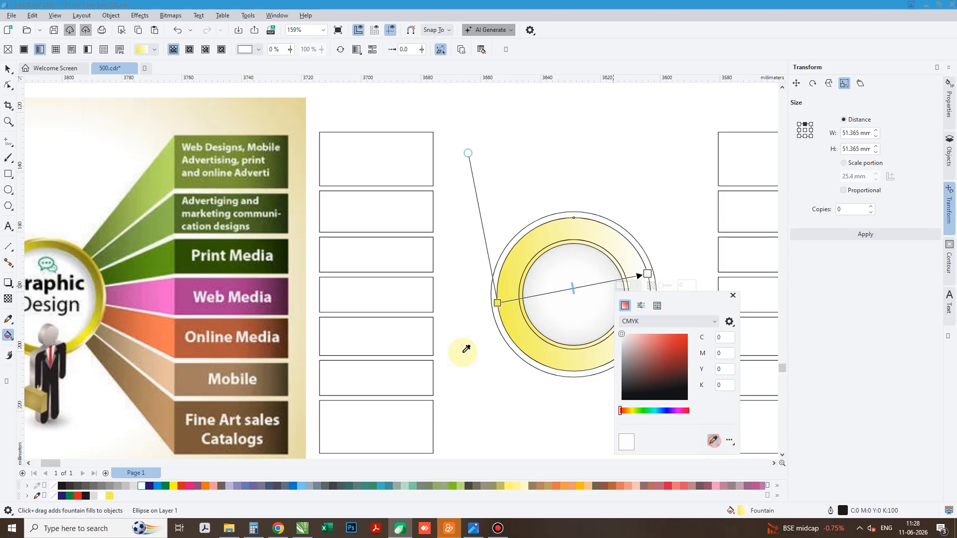
{"action": "left_click", "coordinate": [92, 263]}
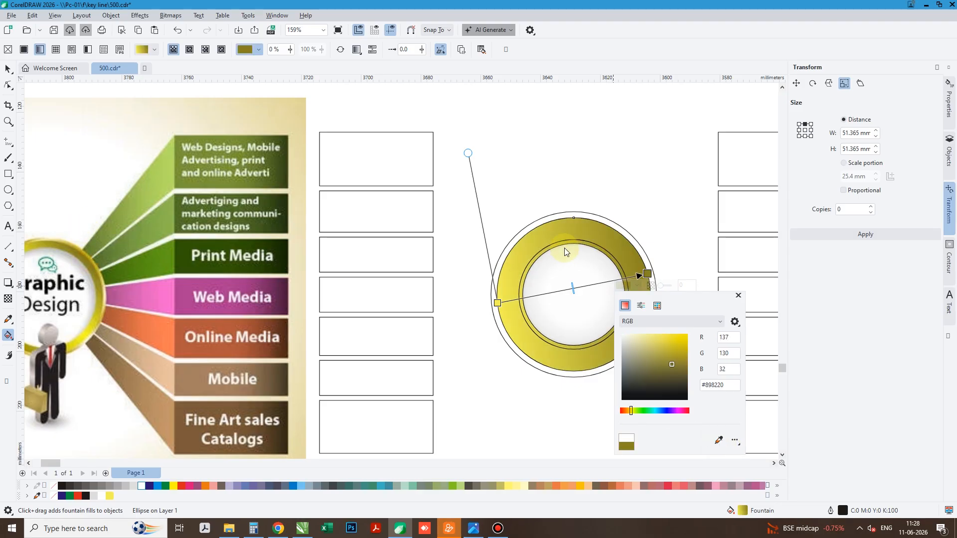
- Set the start colour of the ring's fountain fill to the sampled olive #8D8622
{"action": "left_click", "coordinate": [498, 303]}
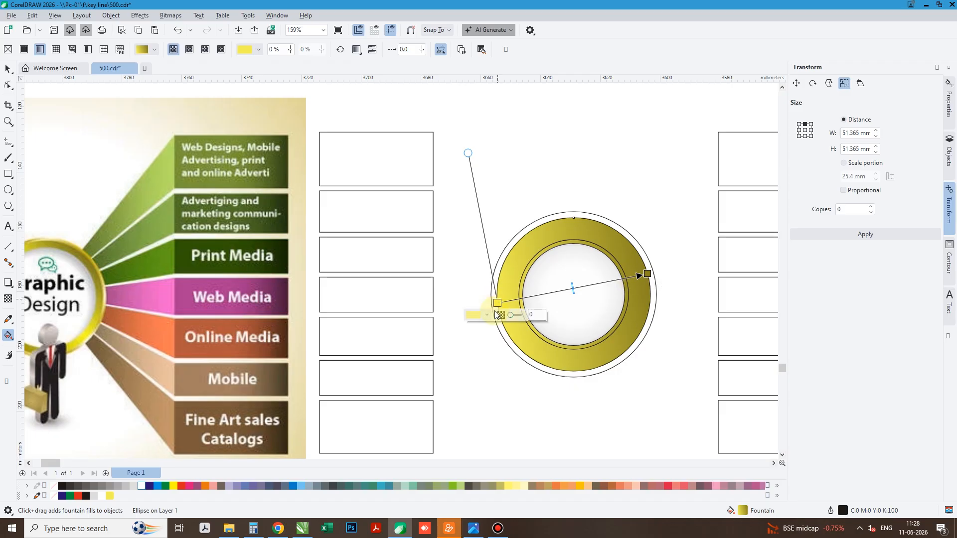
{"action": "left_click", "coordinate": [473, 315]}
{"action": "left_click", "coordinate": [569, 469]}
{"action": "left_click", "coordinate": [638, 289]}
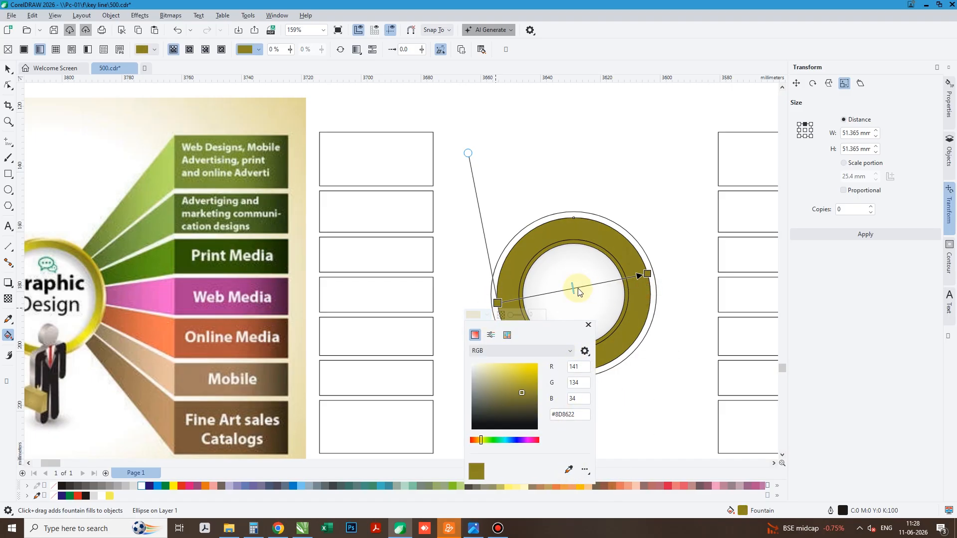
- Add a colour stop near the middle of the ring's fountain fill and set it to the sampled bright yellow #F1F237
{"action": "left_click", "coordinate": [579, 292]}
{"action": "left_click", "coordinate": [577, 287]}
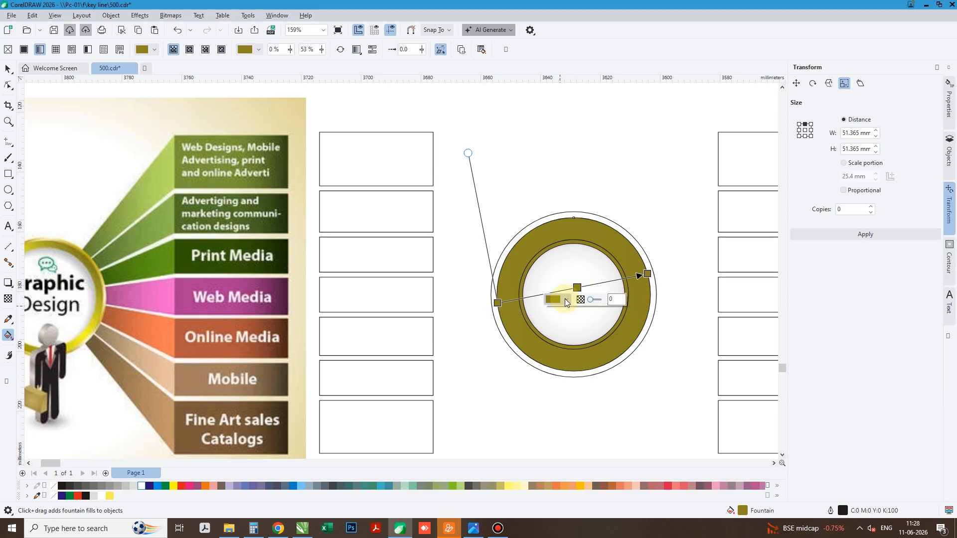
{"action": "left_click", "coordinate": [565, 300]}
{"action": "left_click", "coordinate": [649, 454]}
{"action": "left_click", "coordinate": [85, 341]}
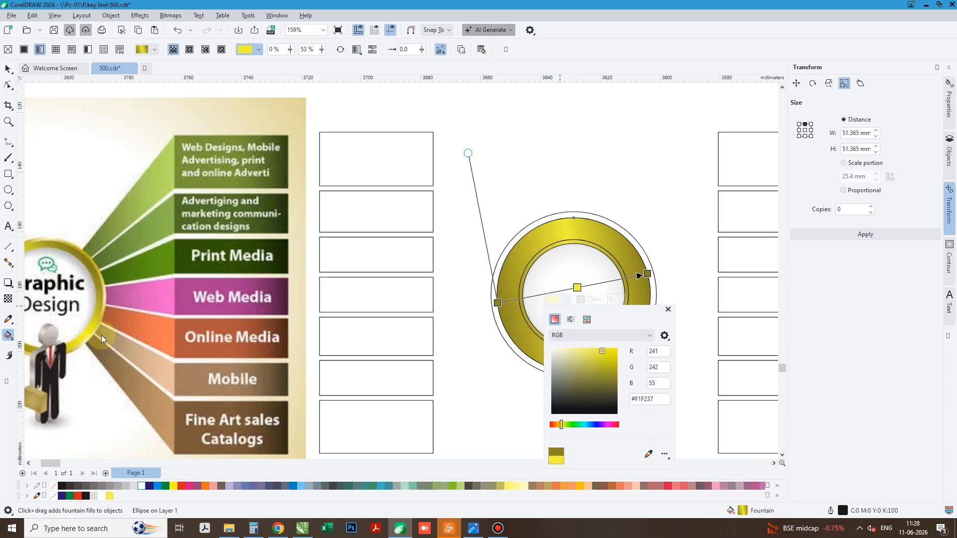
{"action": "left_click", "coordinate": [545, 176]}
- Apply the ring's gold fountain fill to the 36.7 mm circle as well
{"action": "left_click", "coordinate": [578, 230]}
{"action": "scroll", "coordinate": [579, 229], "scroll_direction": "up", "scroll_amount": 2}
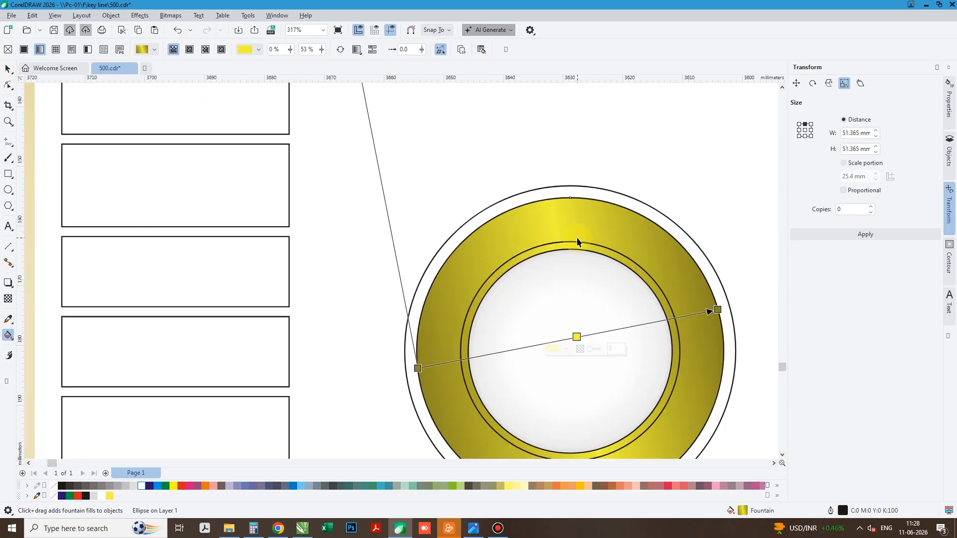
{"action": "key", "text": "space"}
{"action": "left_click", "coordinate": [576, 248]}
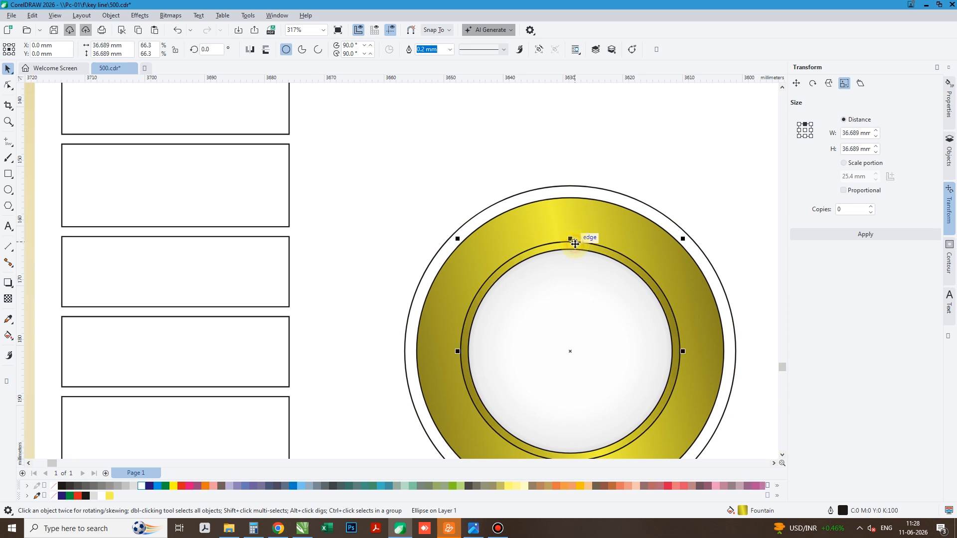
- Remove the outlines from the two gold circles and from the white innermost circle
{"action": "left_click", "coordinate": [502, 249], "text": "shift"}
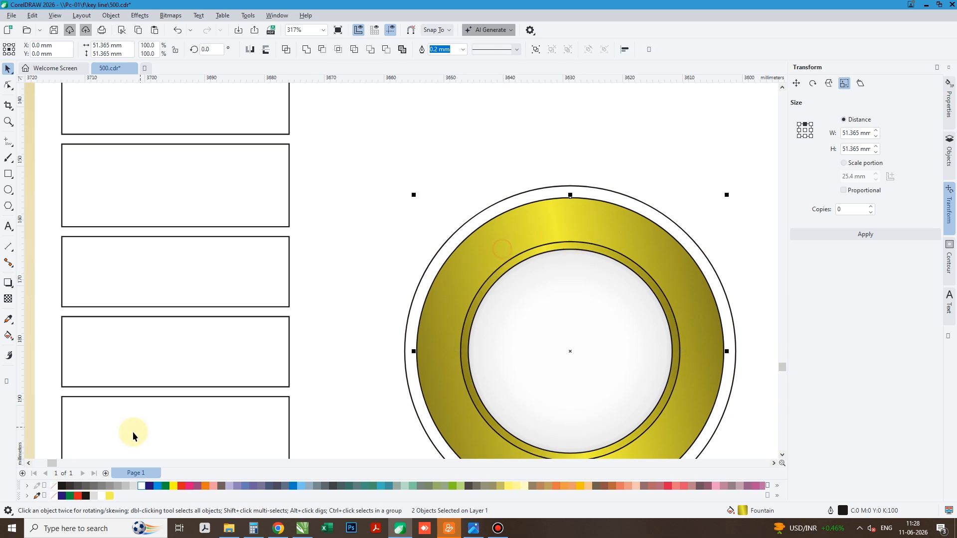
{"action": "left_click", "coordinate": [434, 186]}
{"action": "left_click", "coordinate": [624, 321]}
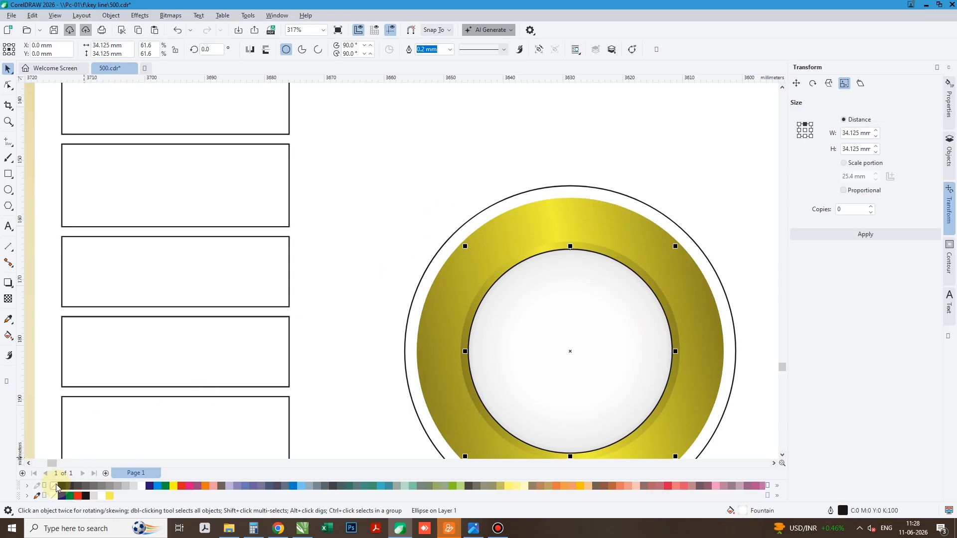
{"action": "left_click", "coordinate": [369, 214]}
- Copy the gold fountain fill to the 55.4 mm outer circle and mirror that circle horizontally
{"action": "left_click_drag", "start_coordinate": [541, 252], "coordinate": [510, 202]}
{"action": "left_click", "coordinate": [509, 202]}
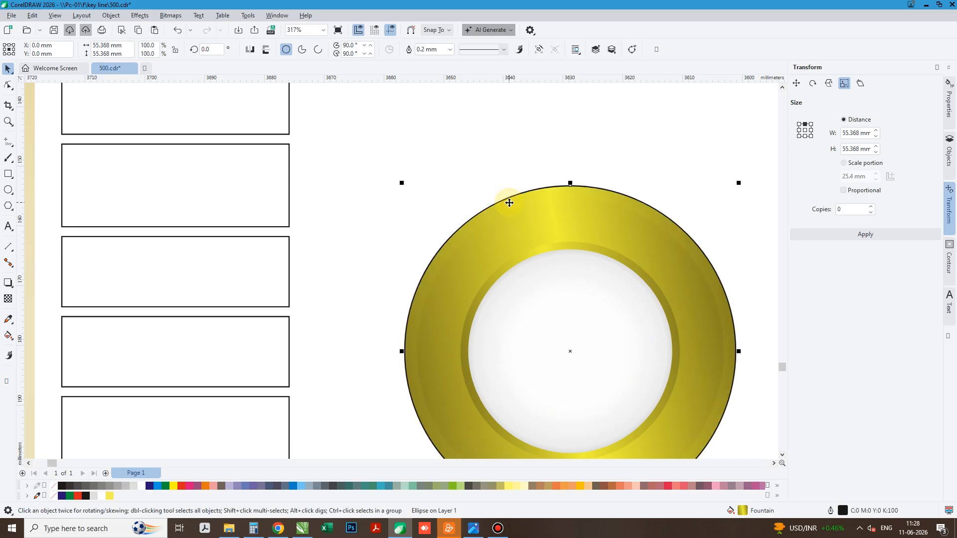
{"action": "left_click", "coordinate": [250, 50]}
{"action": "scroll", "coordinate": [517, 197], "scroll_direction": "down", "scroll_amount": 2}
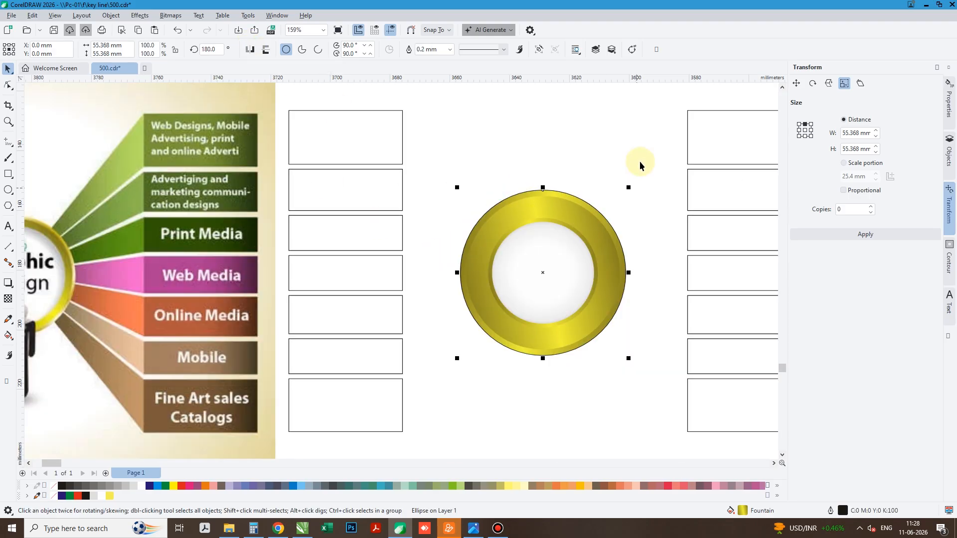
- Remove the outlines from all four concentric circles of the gold ring
{"action": "left_click_drag", "start_coordinate": [536, 290], "coordinate": [536, 290]}
{"action": "right_click", "coordinate": [53, 488]}
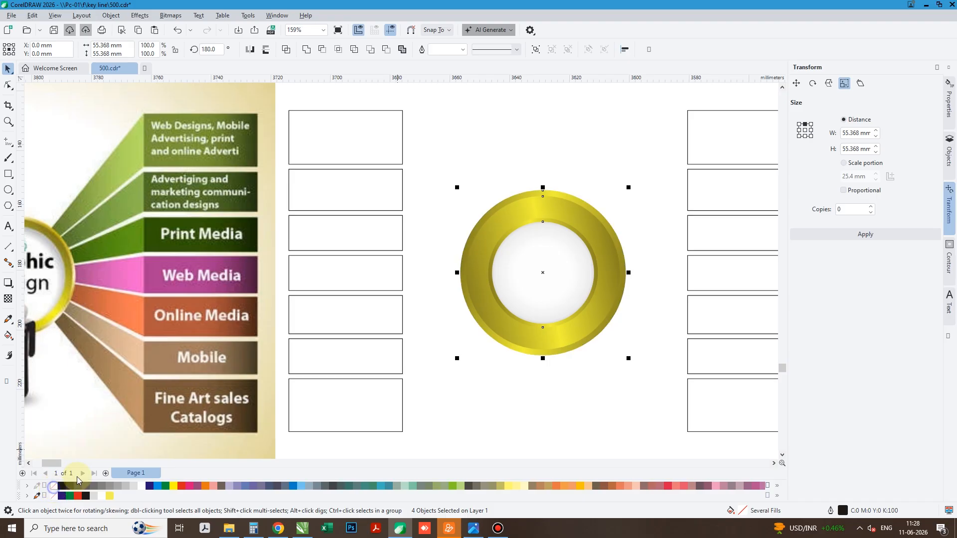
- Draw straight freehand lines joining the ring's centre to the two inner corners of the top box in the right-hand column
{"action": "left_click", "coordinate": [8, 142]}
{"action": "left_click", "coordinate": [35, 143]}
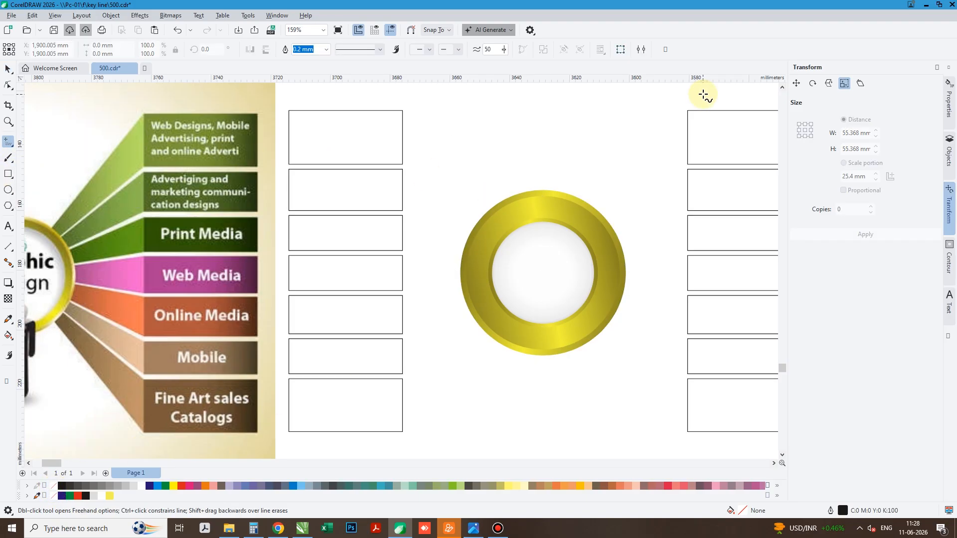
{"action": "left_click", "coordinate": [688, 109]}
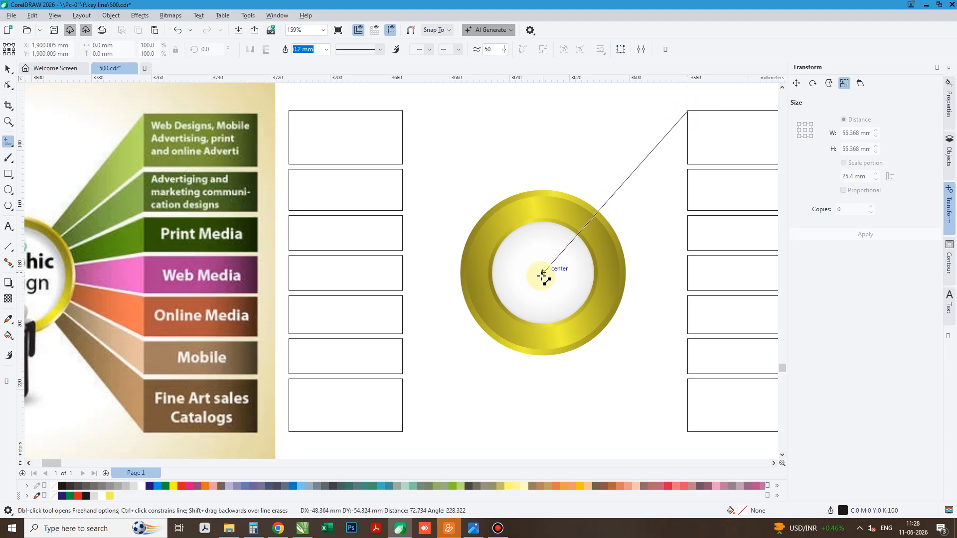
{"action": "left_click", "coordinate": [541, 276]}
{"action": "left_click", "coordinate": [542, 275]}
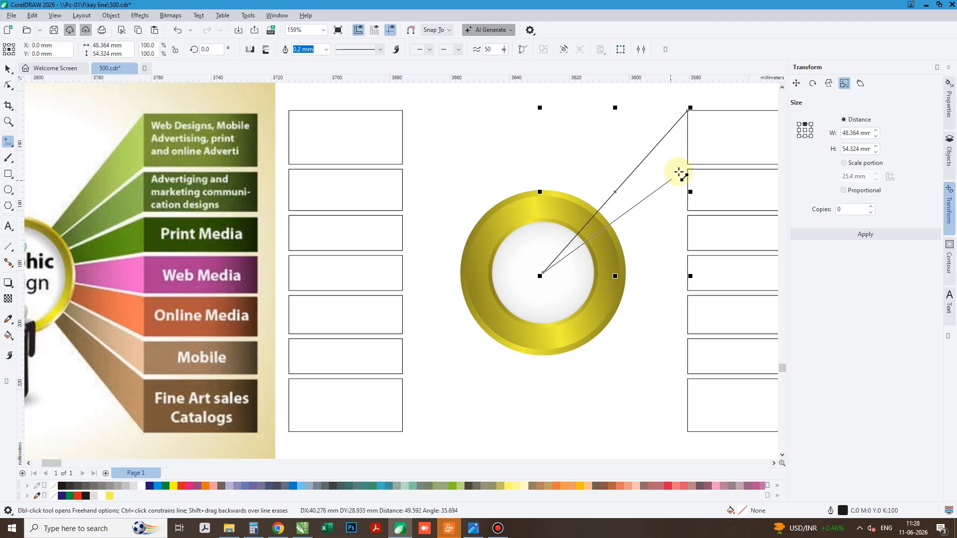
{"action": "left_click", "coordinate": [688, 165]}
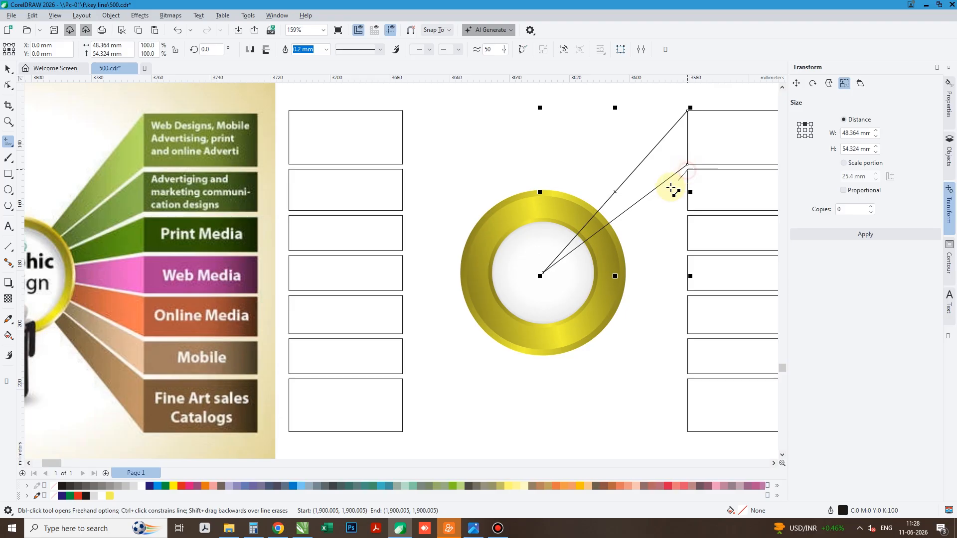
- Draw converging straight lines between the ring's centre and the inner corners of the second and third right-hand boxes
{"action": "left_click", "coordinate": [542, 274]}
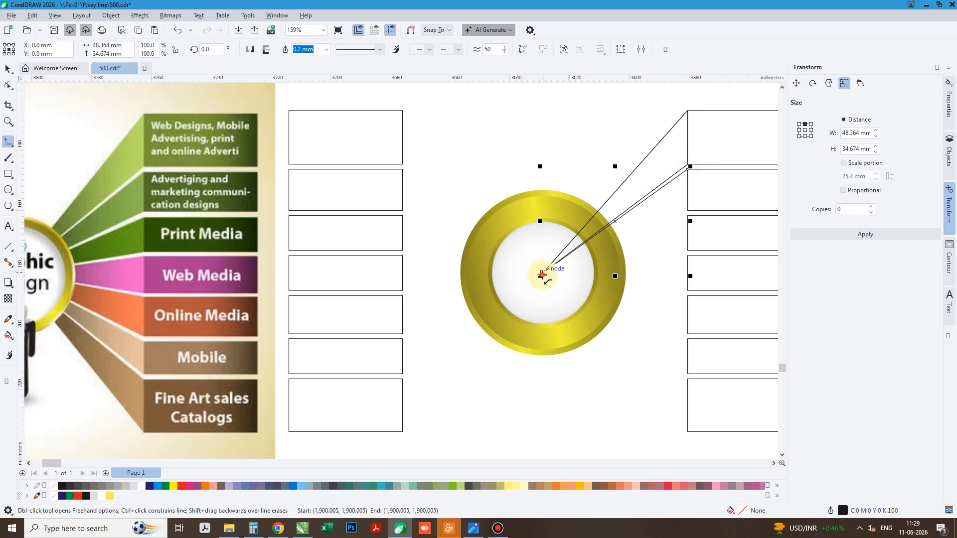
{"action": "left_click", "coordinate": [688, 214]}
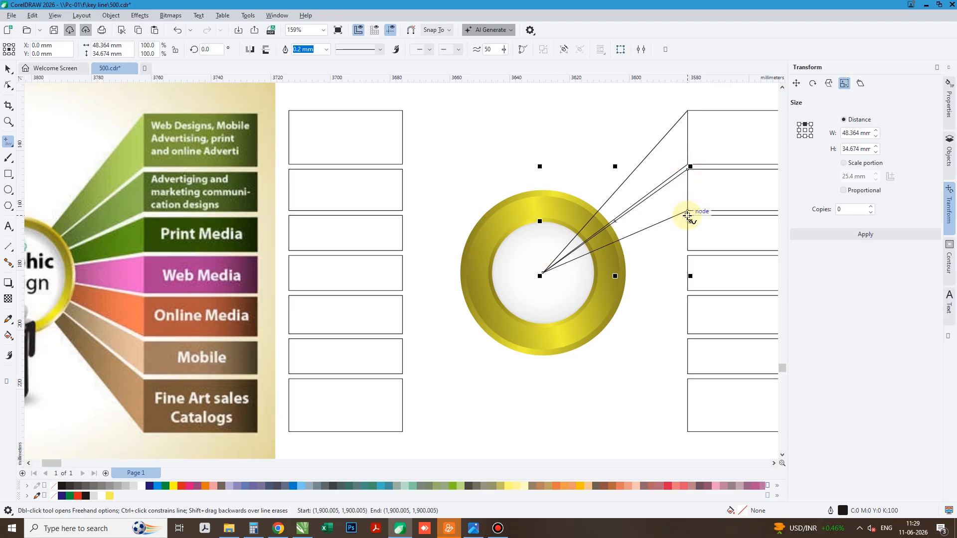
{"action": "left_click", "coordinate": [542, 274]}
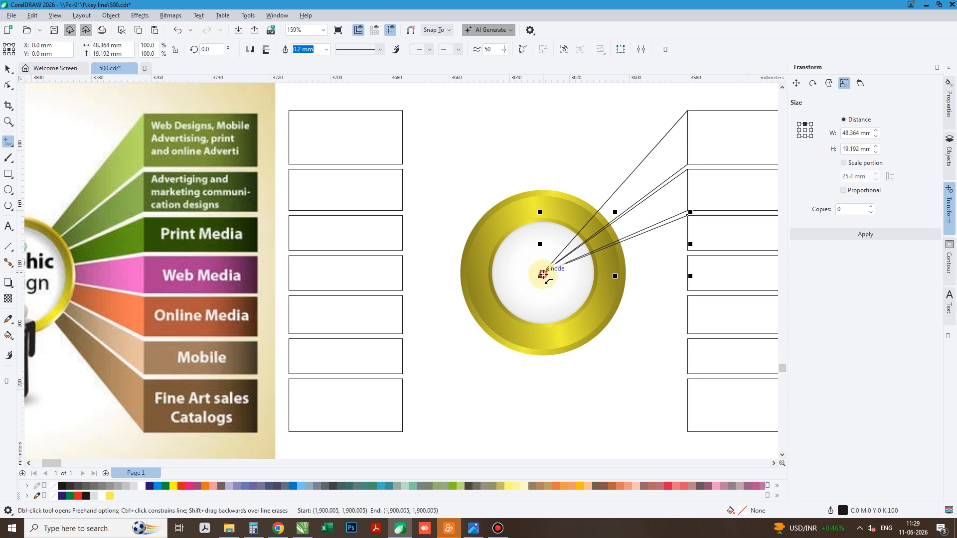
{"action": "left_click", "coordinate": [687, 251]}
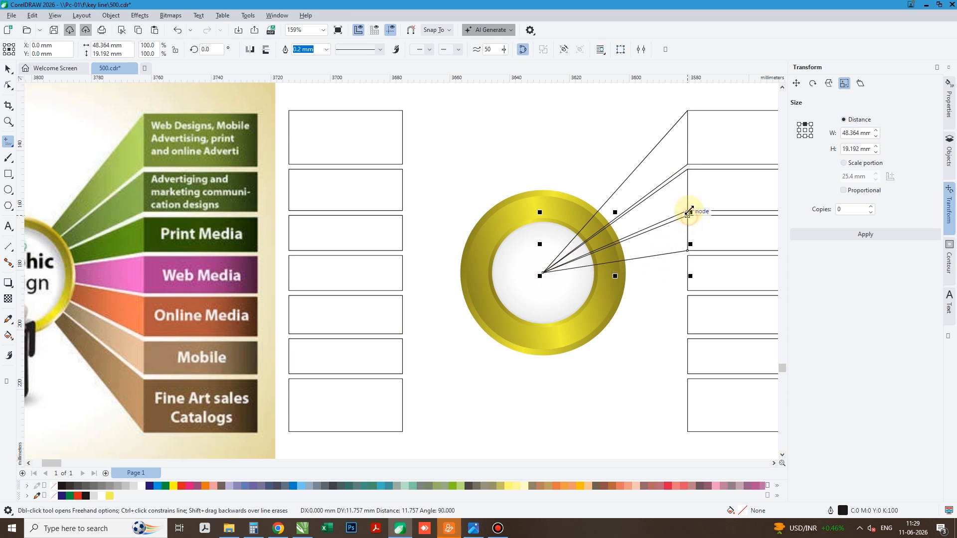
- Close the top three wedge outlines with vertical segments along the inner edges of their boxes
{"action": "double_click", "coordinate": [688, 212]}
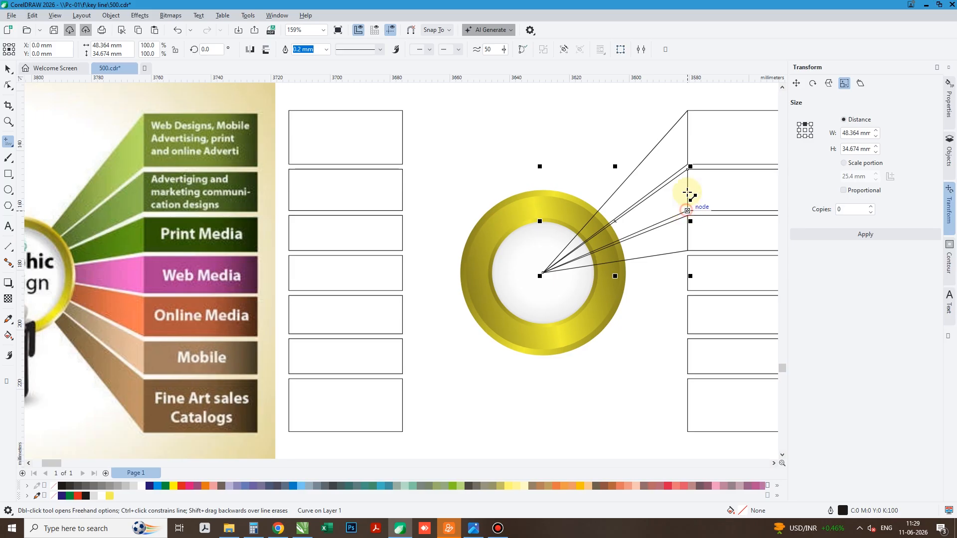
{"action": "left_click", "coordinate": [688, 170]}
{"action": "key", "text": "space"}
{"action": "left_click", "coordinate": [685, 148]}
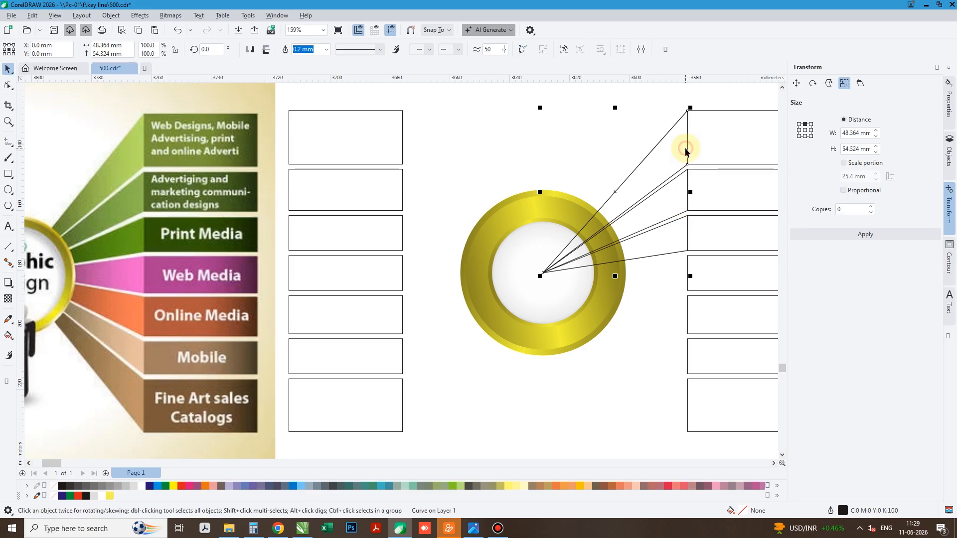
{"action": "key", "text": "space"}
{"action": "left_click", "coordinate": [688, 110]}
- Draw wedge outlines from the ring's centre to the inner corners of the fourth and fifth right-hand boxes
{"action": "left_click", "coordinate": [688, 255]}
{"action": "key", "text": "F10"}
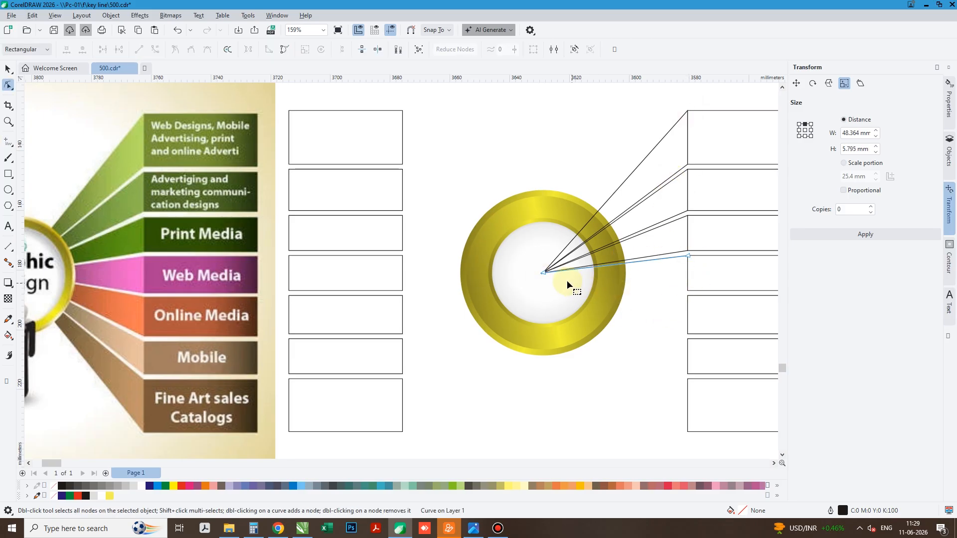
{"action": "left_click", "coordinate": [12, 145]}
{"action": "left_click_drag", "start_coordinate": [543, 273], "coordinate": [688, 291]}
{"action": "mouse_move", "coordinate": [688, 291]}
{"action": "left_mouse_down"}
{"action": "mouse_move", "coordinate": [690, 259]}
{"action": "mouse_move", "coordinate": [688, 292]}
{"action": "mouse_move", "coordinate": [615, 296]}
{"action": "mouse_move", "coordinate": [544, 273]}
{"action": "mouse_move", "coordinate": [691, 336]}
{"action": "left_mouse_up"}
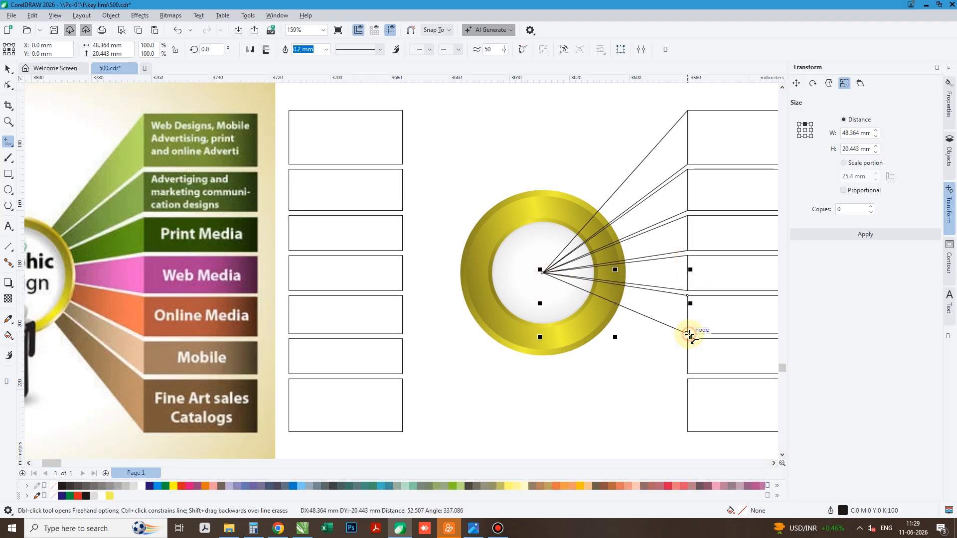
- Draw the last two wedge outlines from the ring's centre to the inner corners of the sixth and seventh right-hand boxes
{"action": "left_click", "coordinate": [688, 339]}
{"action": "left_click", "coordinate": [543, 273]}
{"action": "left_click", "coordinate": [543, 272]}
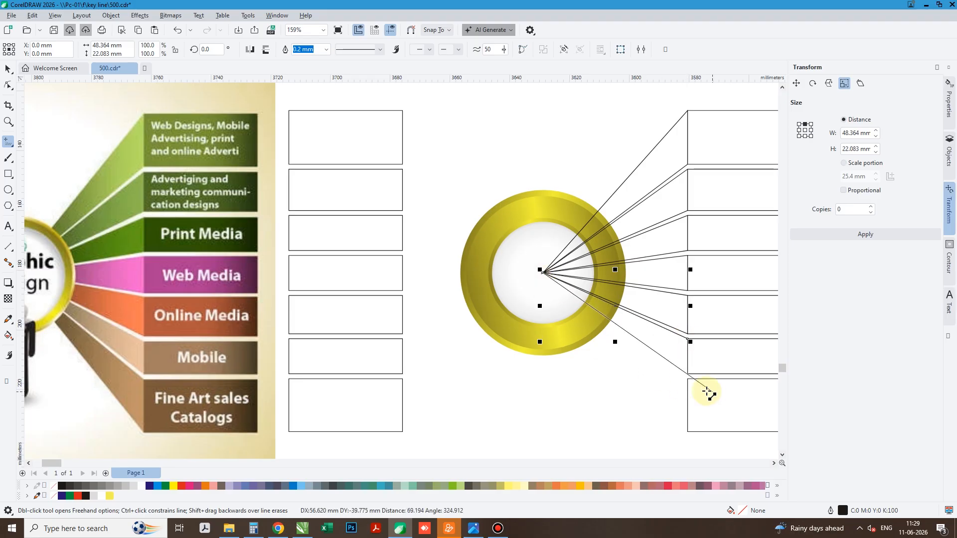
{"action": "left_click", "coordinate": [688, 374]}
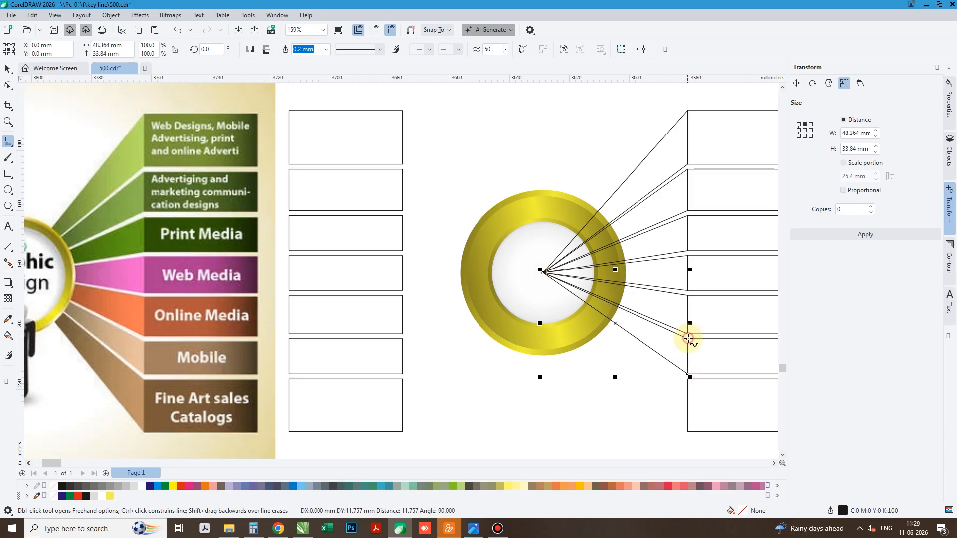
{"action": "left_click", "coordinate": [689, 378]}
{"action": "left_click", "coordinate": [543, 273]}
{"action": "left_click", "coordinate": [688, 432]}
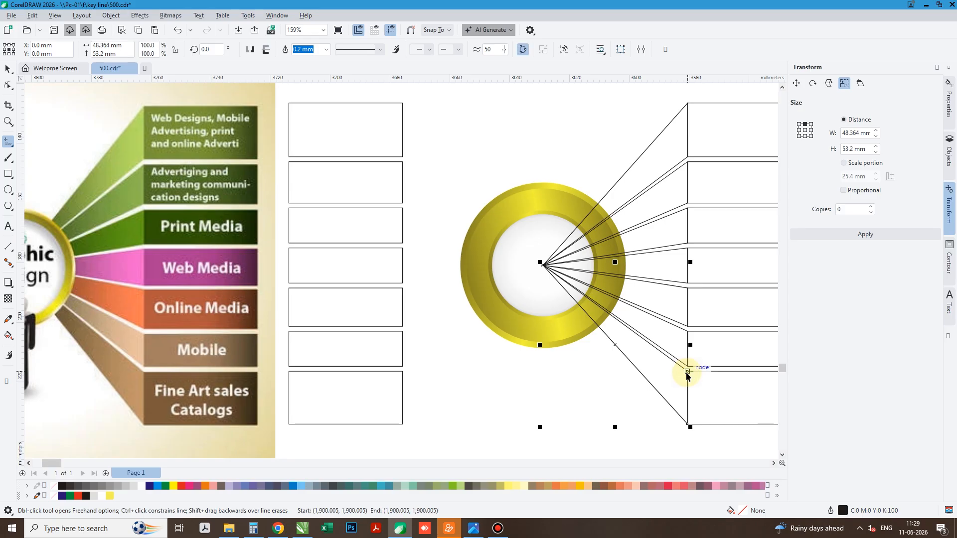
{"action": "key", "text": "space"}
- Fill the lower four right-hand boxes with the dark brown, light brown, orange and magenta sampled from the matching reference boxes
{"action": "left_click", "coordinate": [9, 319]}
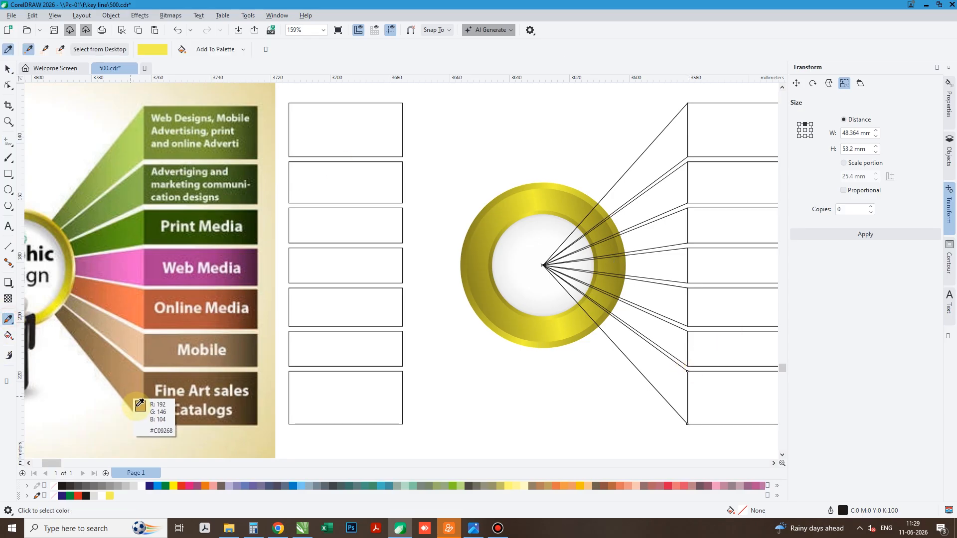
{"action": "left_click", "coordinate": [130, 408]}
{"action": "left_click", "coordinate": [723, 408]}
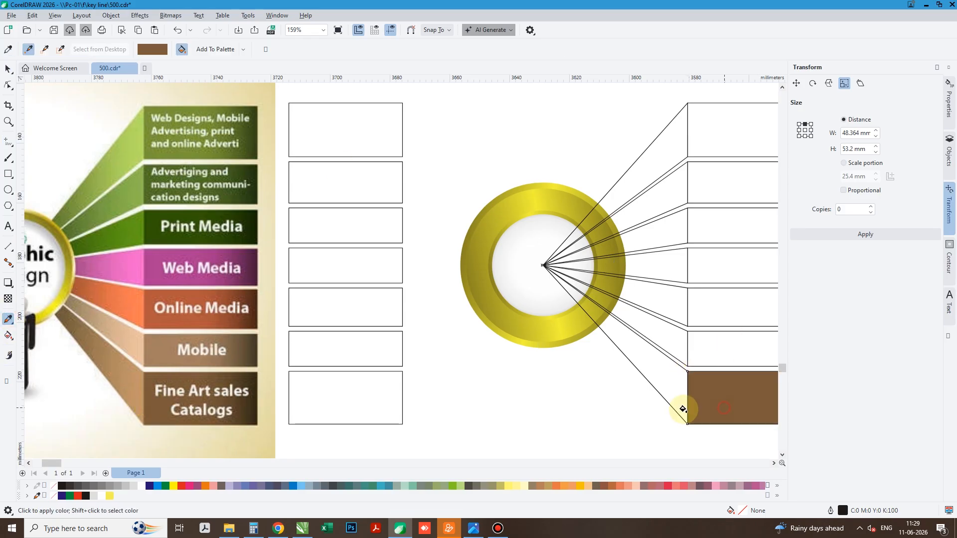
{"action": "left_click", "coordinate": [160, 349], "text": "shift"}
{"action": "left_click", "coordinate": [716, 347]}
{"action": "left_click", "coordinate": [166, 318], "text": "shift"}
{"action": "left_click", "coordinate": [702, 301]}
{"action": "left_click", "coordinate": [158, 272], "text": "shift"}
{"action": "left_click", "coordinate": [683, 264]}
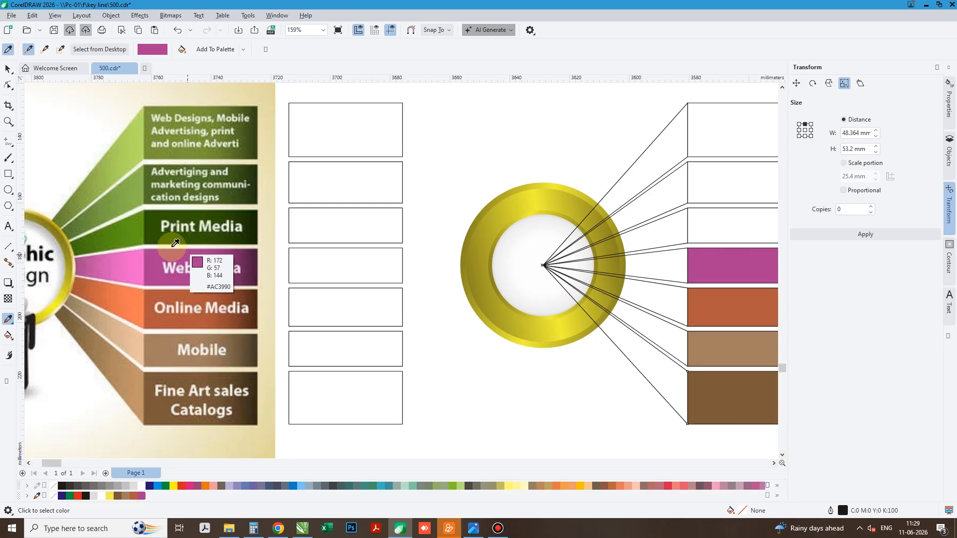
- Fill the upper three right-hand boxes with the greens sampled from the matching boxes in the reference image
{"action": "left_click", "coordinate": [161, 232], "text": "shift"}
{"action": "left_click", "coordinate": [708, 226]}
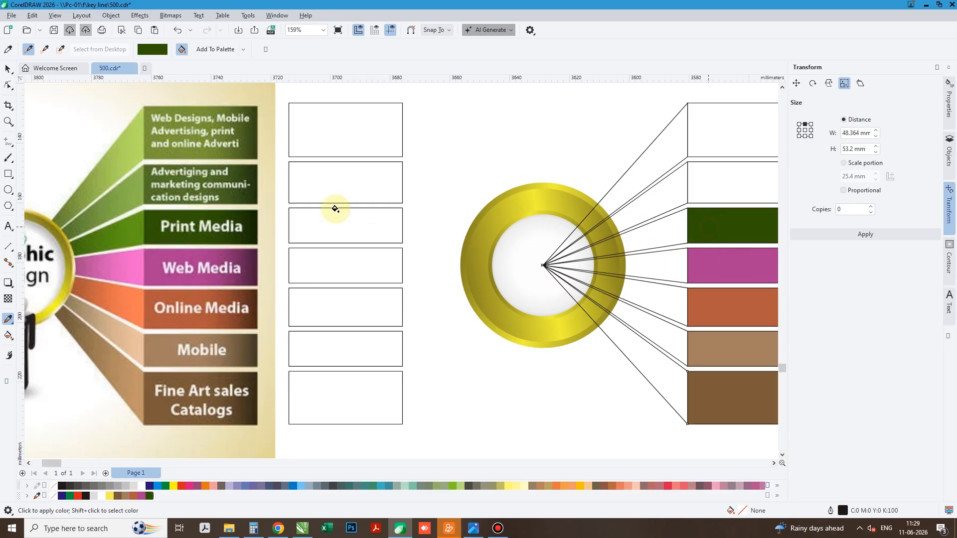
{"action": "left_click", "coordinate": [150, 199], "text": "shift"}
{"action": "left_click", "coordinate": [713, 194]}
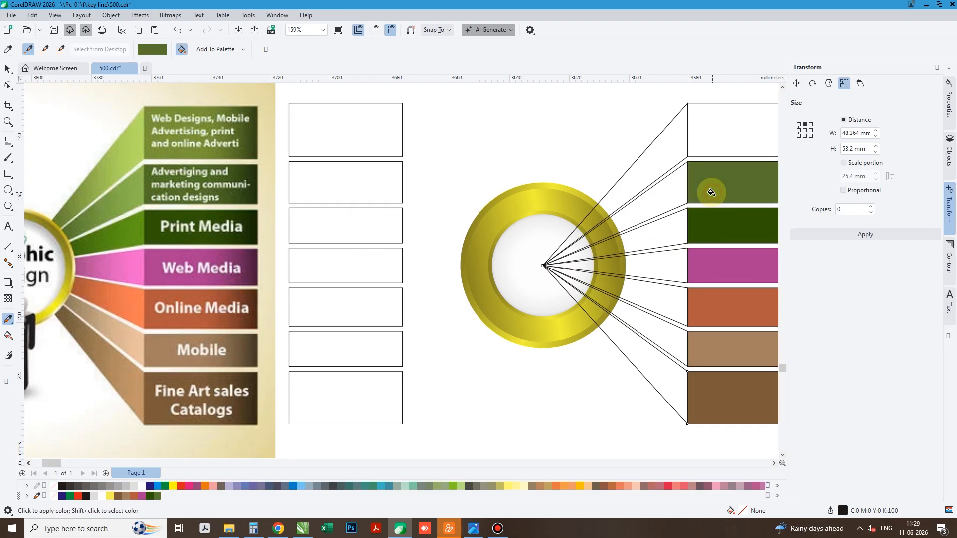
{"action": "left_click", "coordinate": [143, 152], "text": "shift"}
{"action": "left_click", "coordinate": [733, 134]}
- Apply a horizontal linear fountain fill from green to white across the top right-hand box
{"action": "scroll", "coordinate": [416, 187], "scroll_direction": "down", "scroll_amount": 3}
{"action": "scroll", "coordinate": [438, 187], "scroll_direction": "up", "scroll_amount": 3}
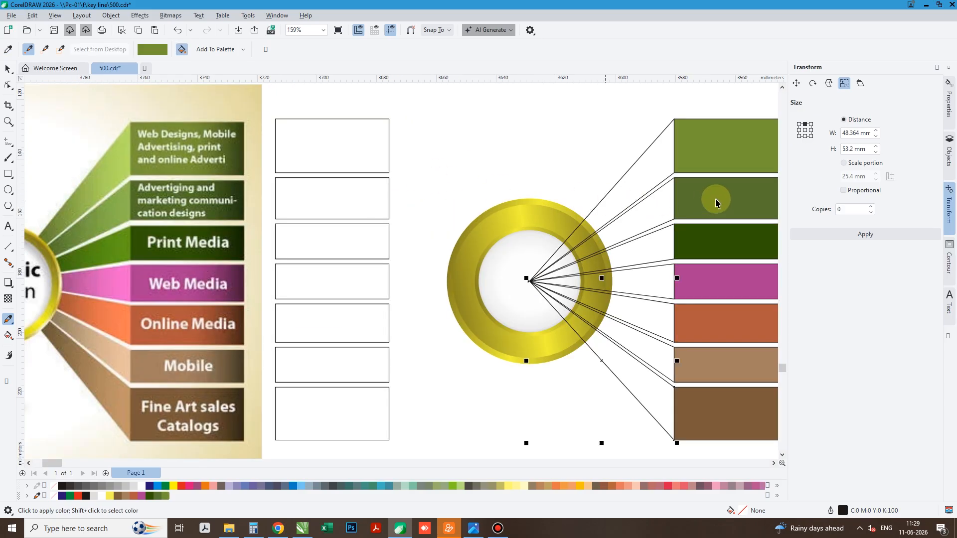
{"action": "key", "text": "space"}
{"action": "left_click", "coordinate": [705, 156]}
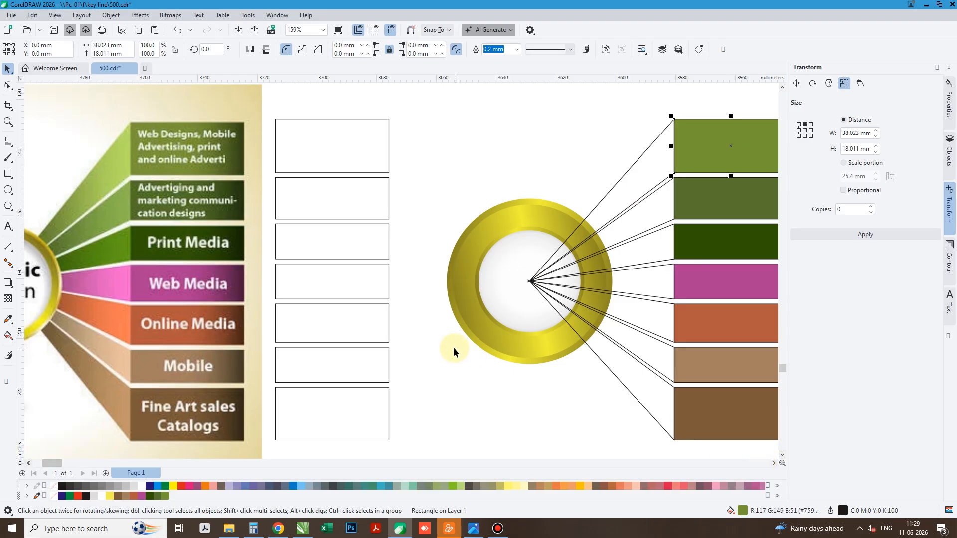
{"action": "scroll", "coordinate": [453, 346], "scroll_direction": "down", "scroll_amount": 1}
{"action": "key", "text": "F2"}
{"action": "left_click_drag", "start_coordinate": [268, 209], "coordinate": [665, 415]}
{"action": "left_click", "coordinate": [8, 337]}
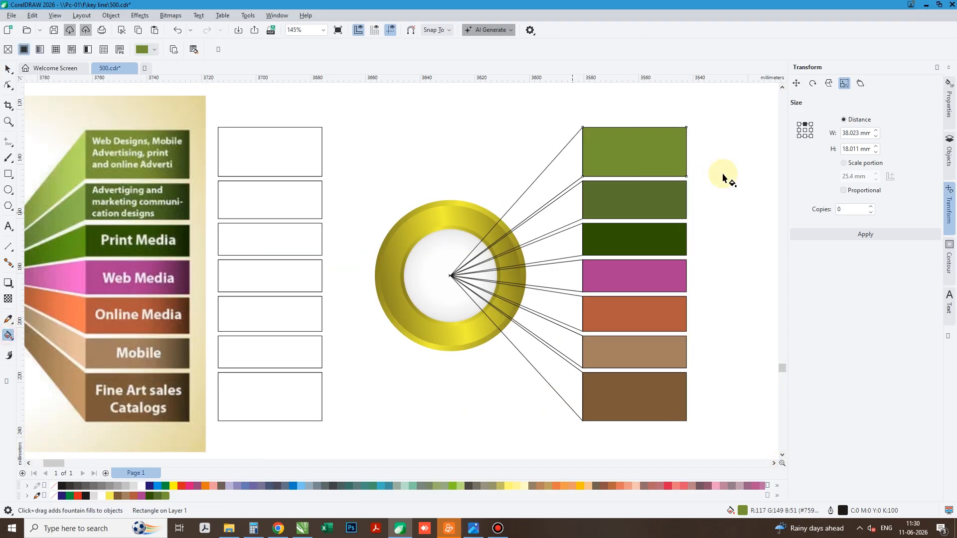
{"action": "left_click_drag", "start_coordinate": [583, 158], "coordinate": [682, 158]}
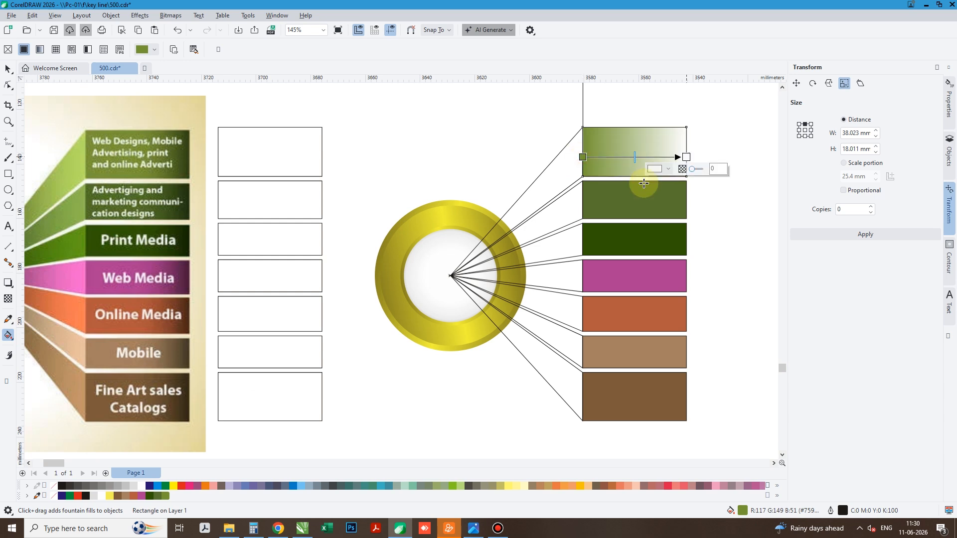
- Apply horizontal linear fountain fills fading from each box's own colour to white on the remaining six right-hand boxes
{"action": "left_click_drag", "start_coordinate": [584, 200], "coordinate": [677, 200]}
{"action": "left_click", "coordinate": [636, 239]}
{"action": "left_click_drag", "start_coordinate": [624, 235], "coordinate": [687, 239]}
{"action": "left_click_drag", "start_coordinate": [586, 276], "coordinate": [687, 273]}
{"action": "left_click_drag", "start_coordinate": [595, 316], "coordinate": [687, 314]}
{"action": "left_click", "coordinate": [589, 360]}
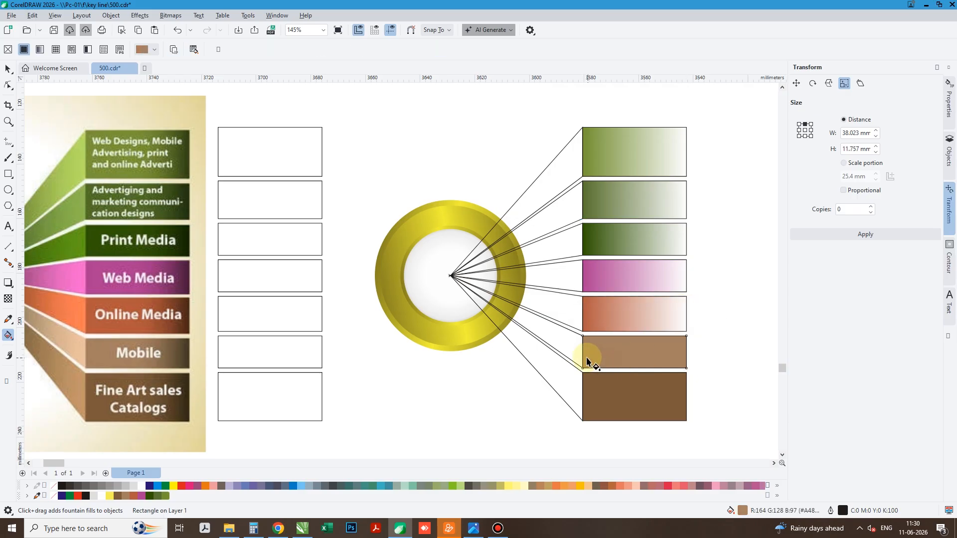
{"action": "left_click_drag", "start_coordinate": [584, 353], "coordinate": [685, 353]}
{"action": "left_click", "coordinate": [583, 398]}
{"action": "left_click_drag", "start_coordinate": [584, 399], "coordinate": [686, 398]}
- Set the fountain fill end colours to dark browns sampled from the reference: #362919 for the bottom box and #4A3D2B for the box above
{"action": "left_click", "coordinate": [657, 409]}
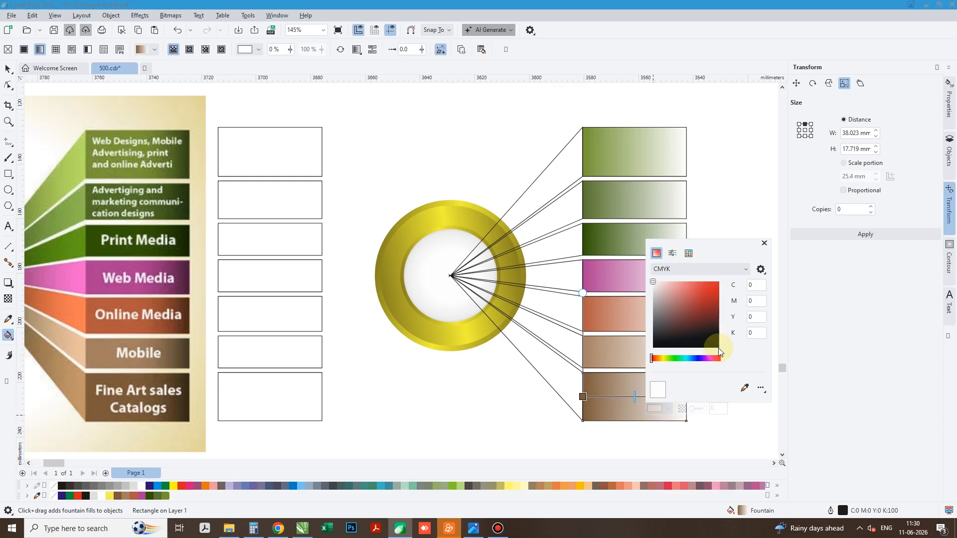
{"action": "left_click", "coordinate": [745, 389]}
{"action": "left_click", "coordinate": [189, 405]}
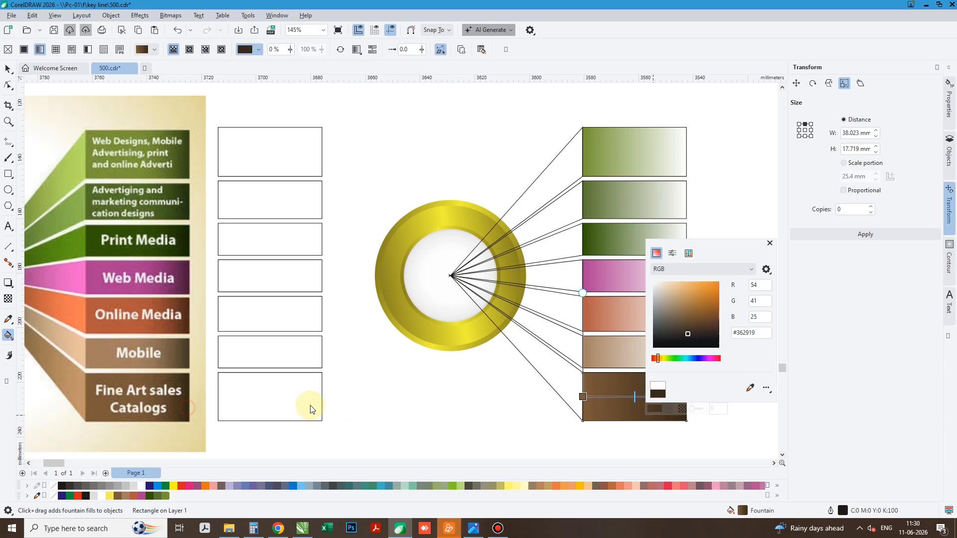
{"action": "left_click", "coordinate": [605, 363]}
{"action": "left_click", "coordinate": [606, 360]}
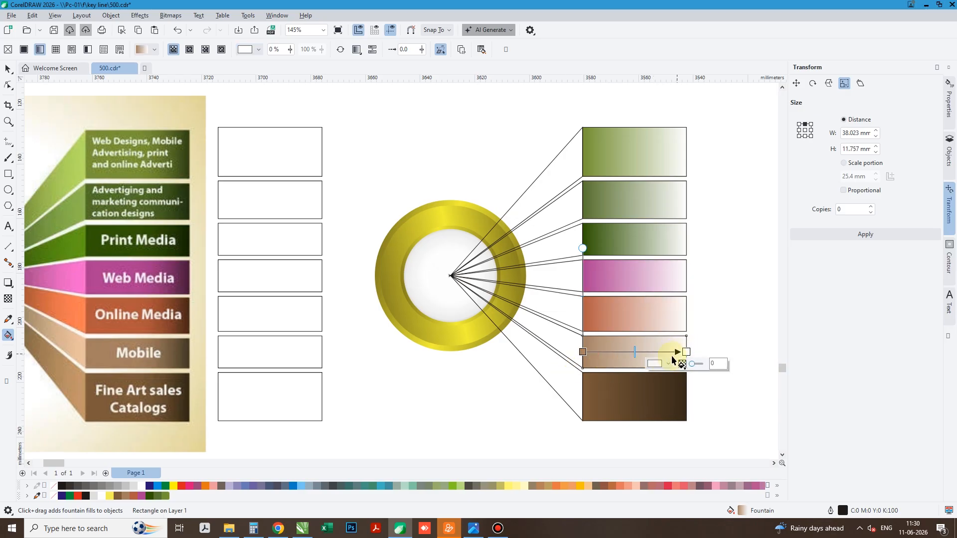
{"action": "left_click", "coordinate": [658, 365]}
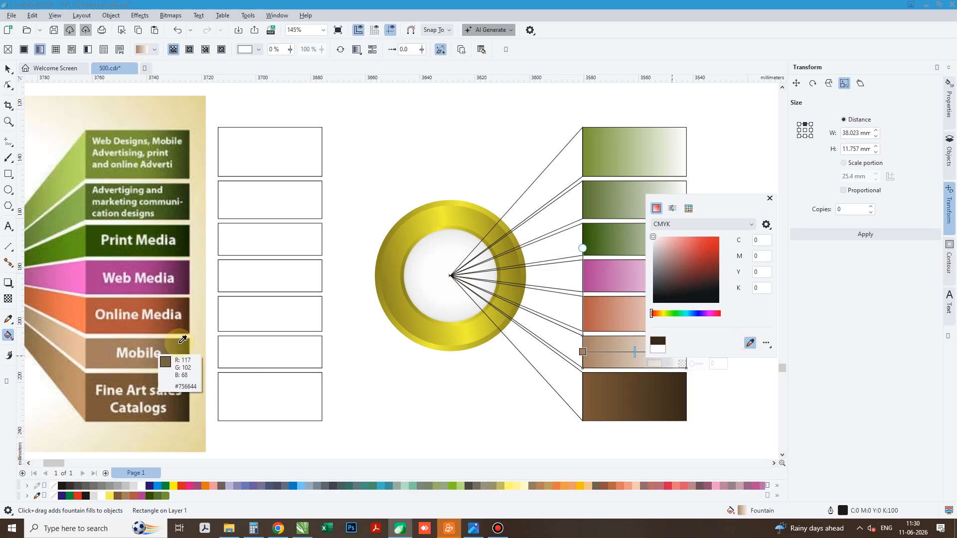
{"action": "left_click", "coordinate": [193, 351]}
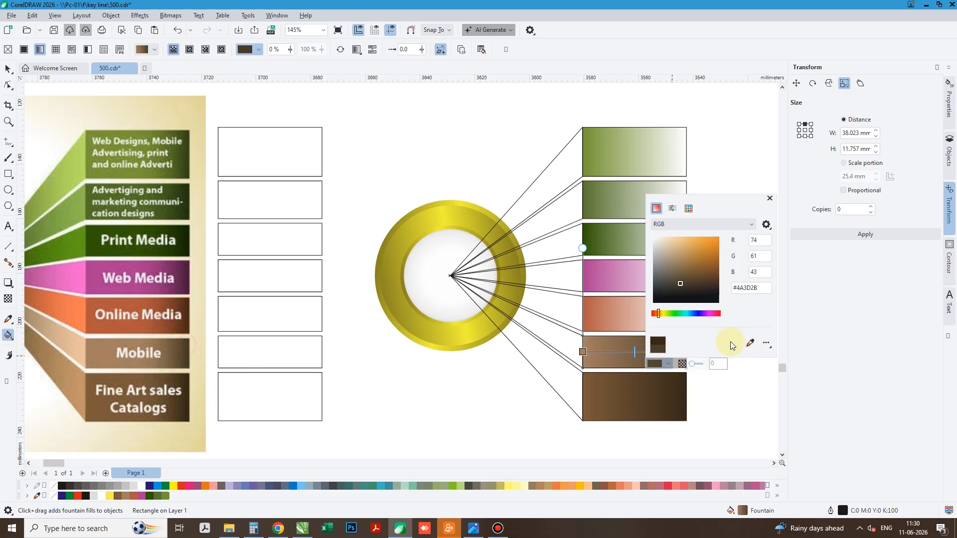
- Set the end colours of the orange and magenta boxes' fills to the reference's dark edge colours, with #4B1A38 for the magenta box
{"action": "left_click", "coordinate": [635, 315]}
{"action": "left_click", "coordinate": [659, 325]}
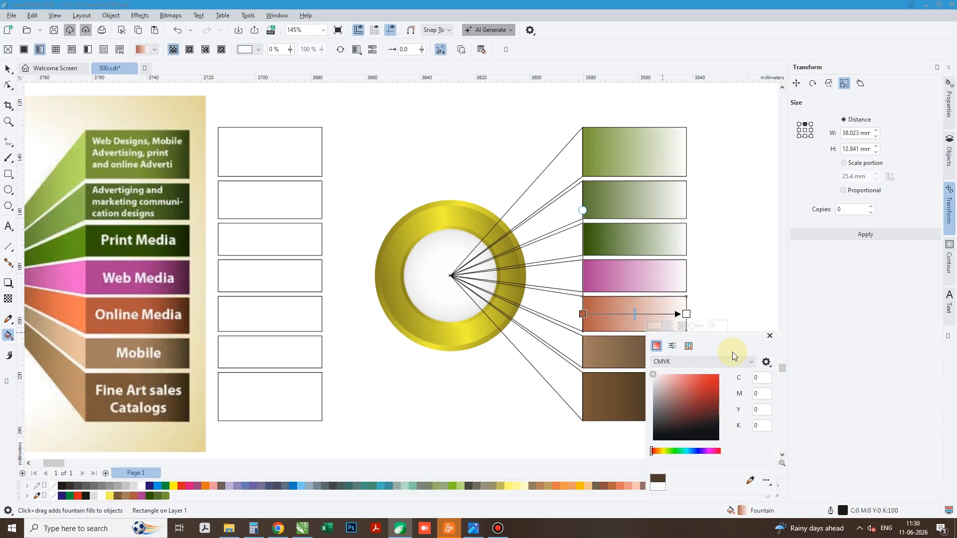
{"action": "left_click", "coordinate": [194, 305]}
{"action": "left_click", "coordinate": [645, 280]}
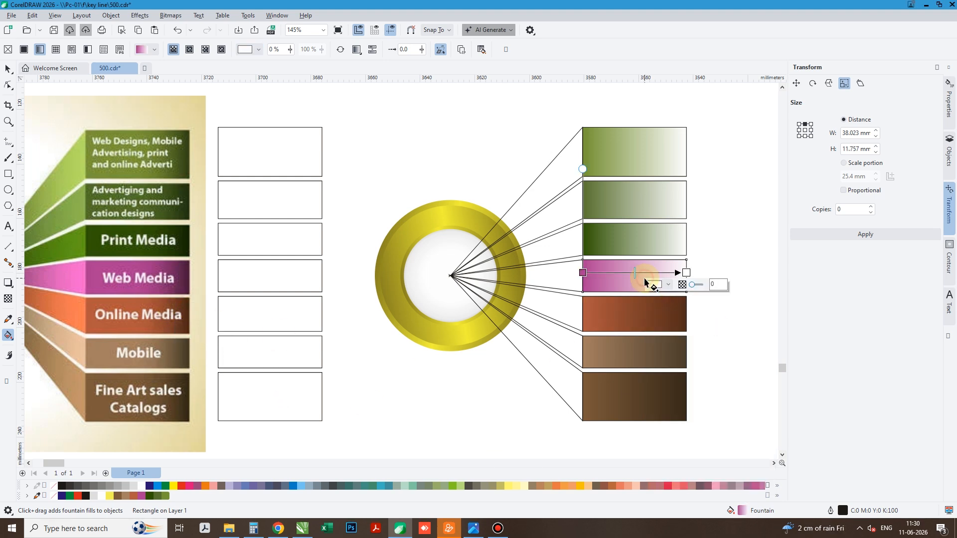
{"action": "left_click", "coordinate": [656, 287]}
{"action": "left_click", "coordinate": [752, 441]}
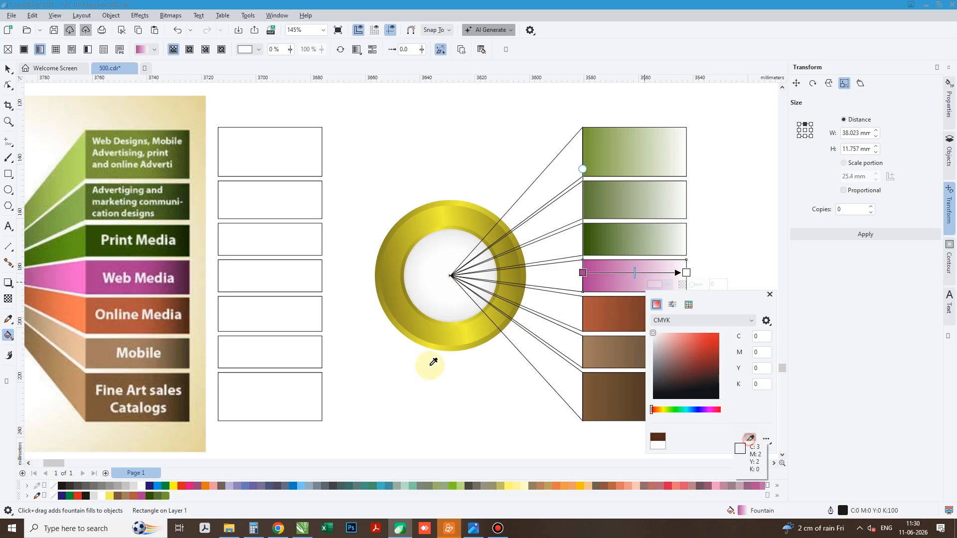
{"action": "left_click", "coordinate": [189, 278]}
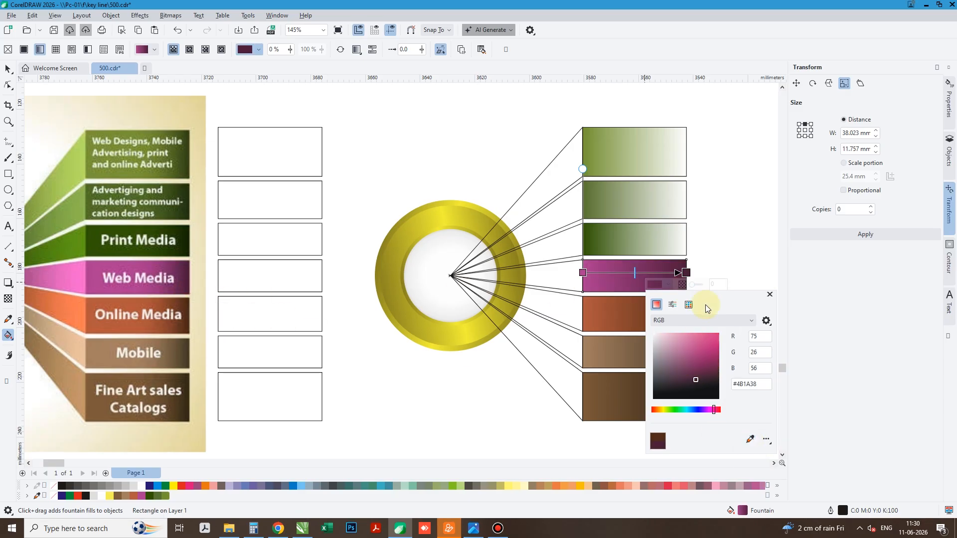
- Set the fountain fill end colour of the third box from the top to #172B04, and sample the reference's dark green edge for the box above
{"action": "left_click", "coordinate": [621, 241]}
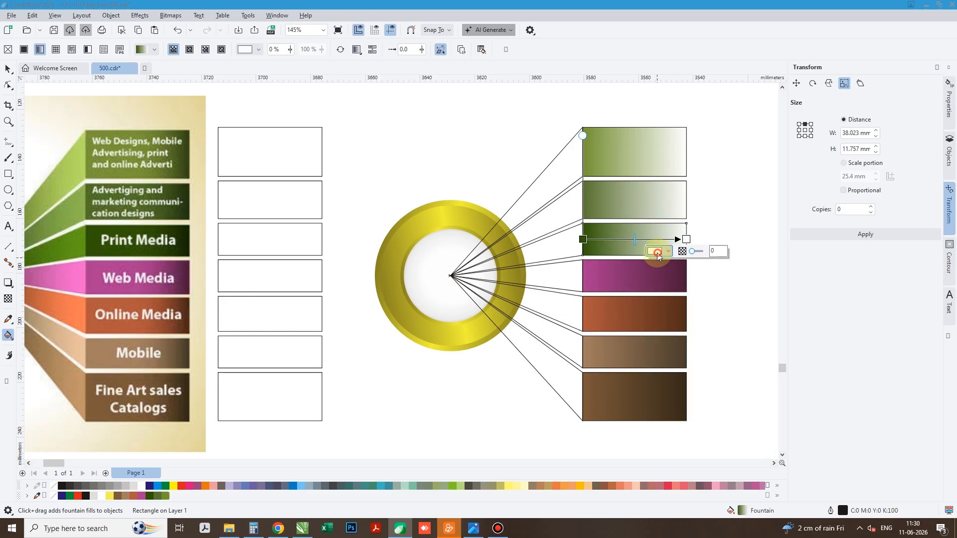
{"action": "left_click", "coordinate": [658, 254]}
{"action": "left_click", "coordinate": [750, 406]}
{"action": "left_click", "coordinate": [186, 236]}
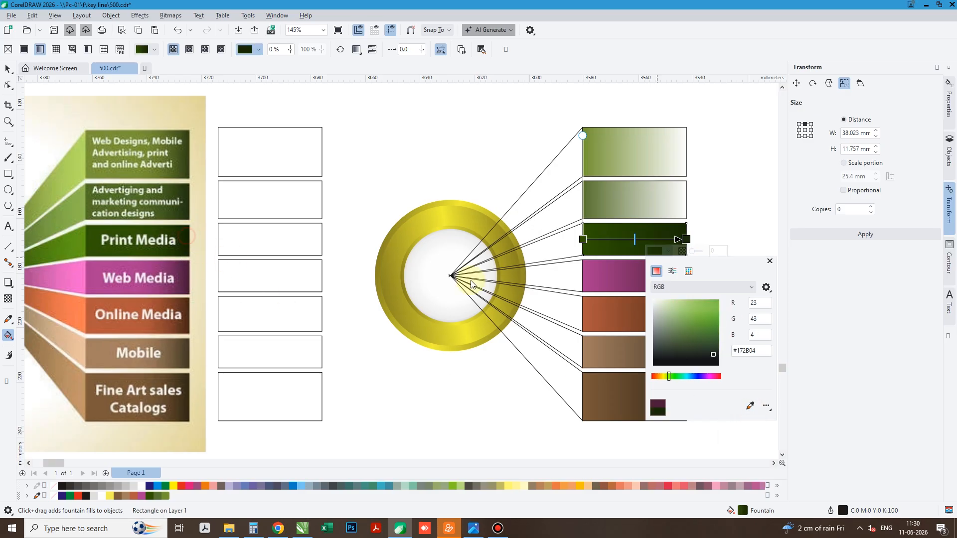
{"action": "left_click", "coordinate": [608, 207]}
{"action": "left_click", "coordinate": [605, 201]}
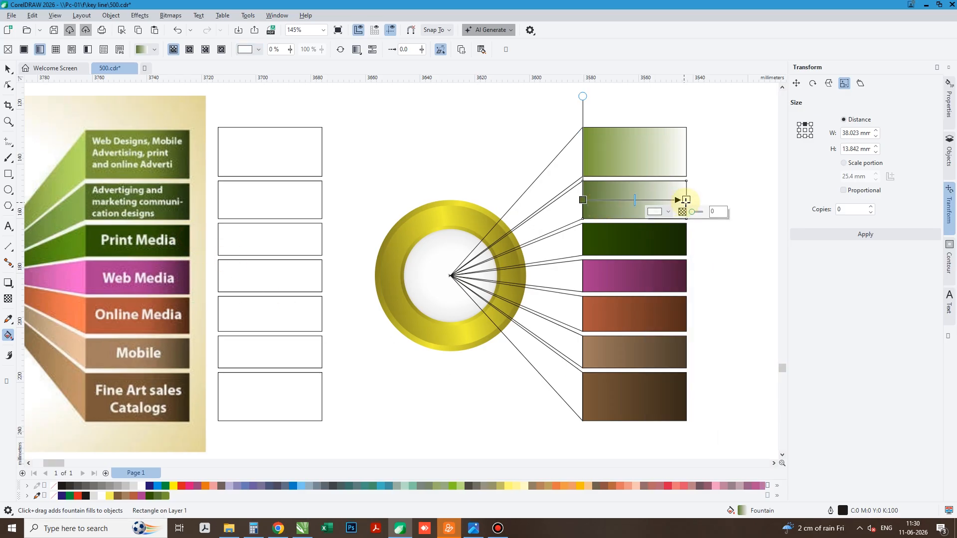
{"action": "left_click", "coordinate": [657, 213]}
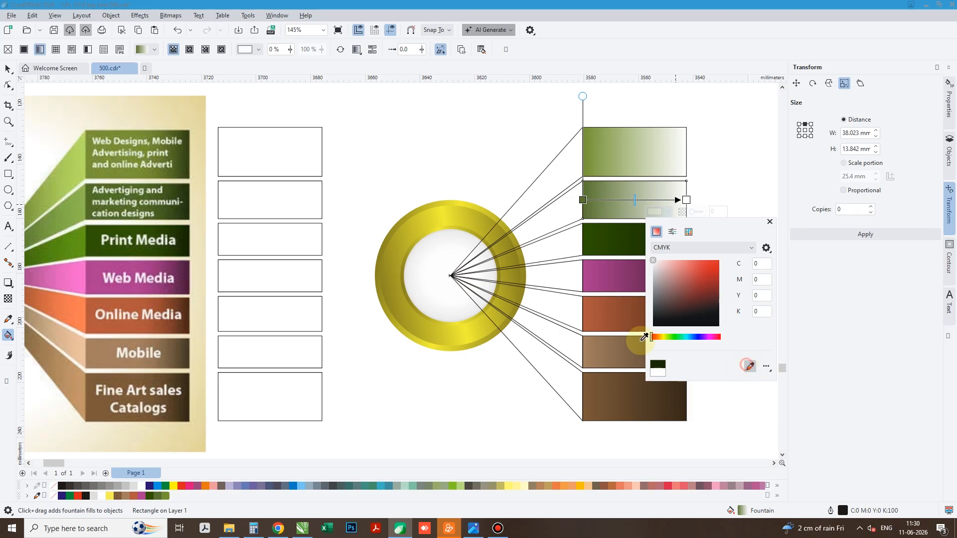
{"action": "left_click", "coordinate": [181, 200]}
- Set the end colour of the top right-hand box's fountain fill to the dark green #364A15 sampled from the reference
{"action": "left_click", "coordinate": [647, 158]}
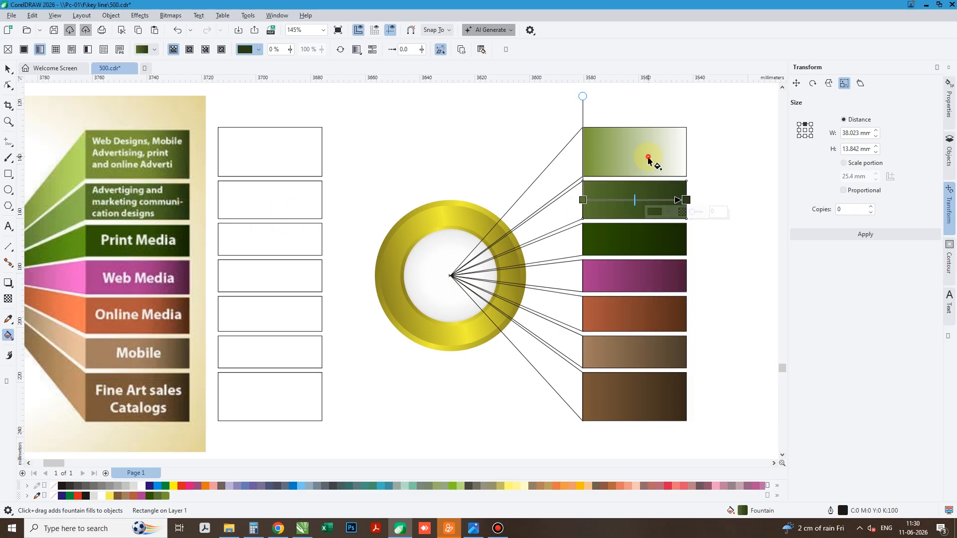
{"action": "left_click", "coordinate": [619, 172]}
{"action": "left_click", "coordinate": [653, 170]}
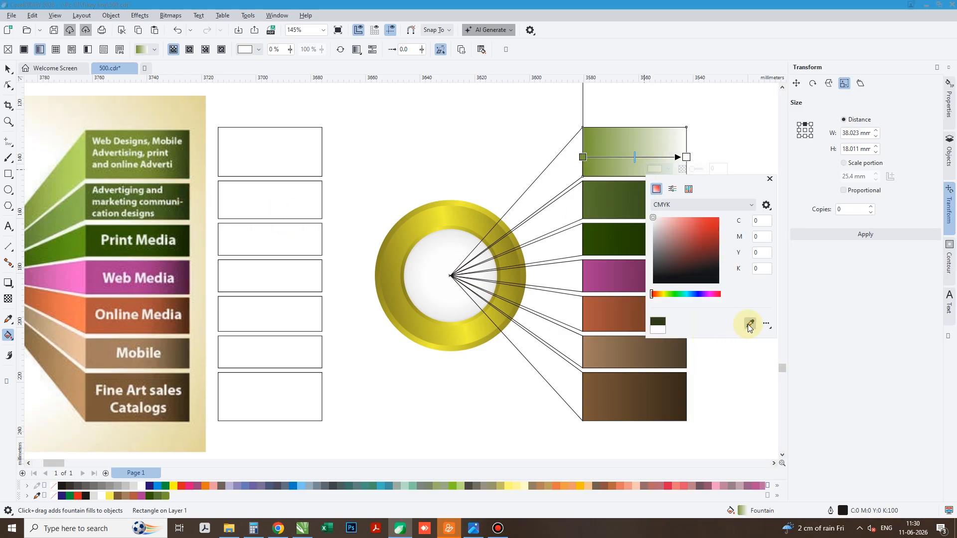
{"action": "left_click", "coordinate": [192, 164]}
{"action": "left_click", "coordinate": [615, 145]}
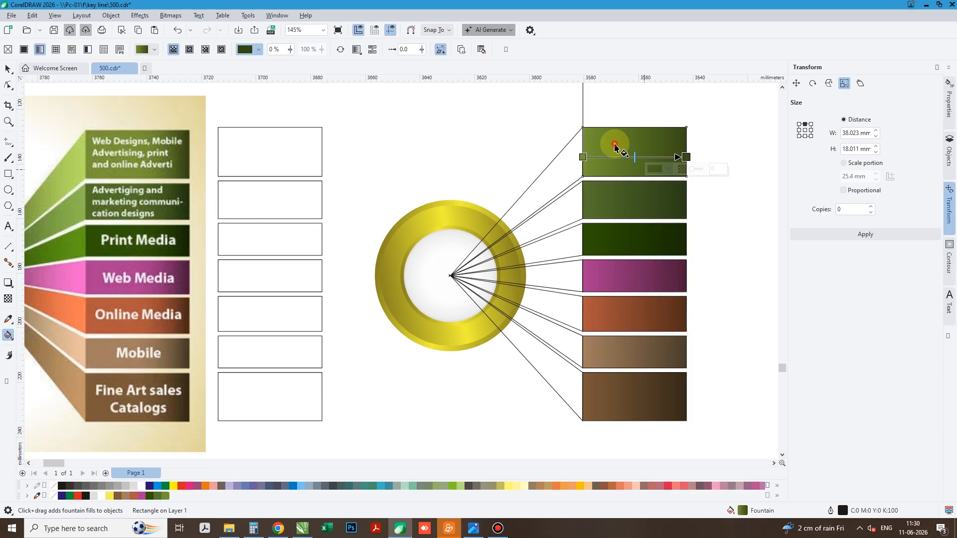
{"action": "left_click", "coordinate": [683, 145]}
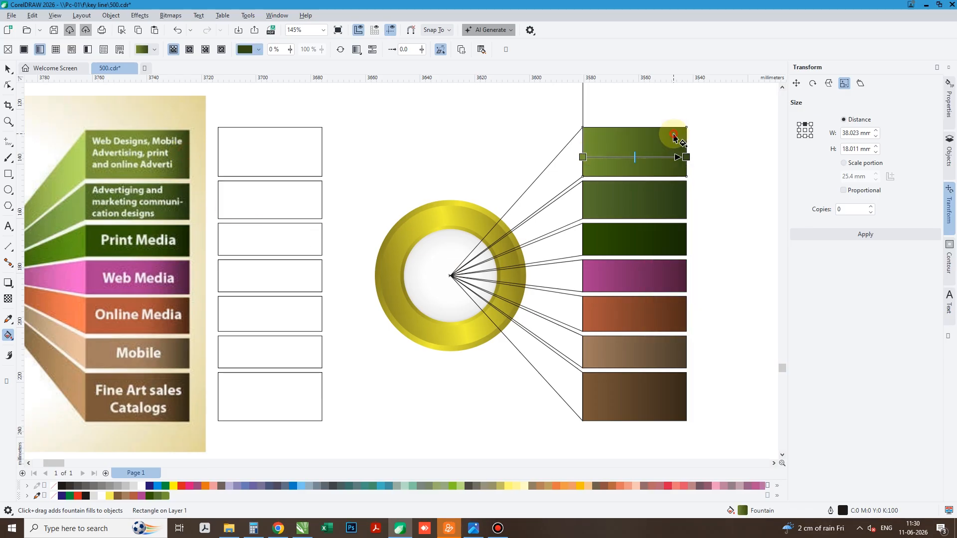
- Copy each right-hand box's fountain fill onto the wedge that connects it to the ring
{"action": "left_click", "coordinate": [9, 70]}
{"action": "left_click_drag", "start_coordinate": [590, 163], "coordinate": [561, 379]}
{"action": "left_click", "coordinate": [560, 369]}
- Set the end colour of the bottom brown wedge's fountain fill to the light brown #C59666 sampled from the reference
{"action": "key", "text": "g"}
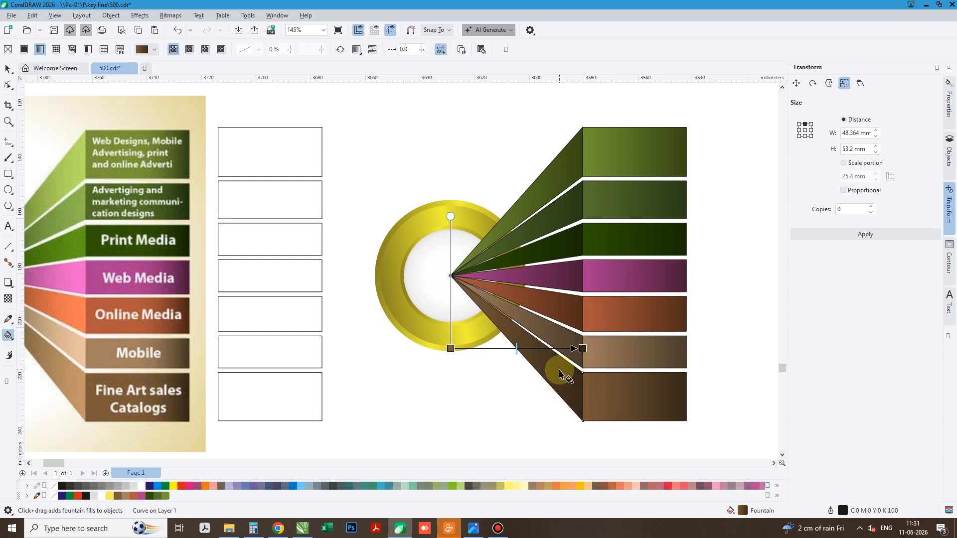
{"action": "left_click", "coordinate": [583, 348]}
{"action": "left_click", "coordinate": [564, 360]}
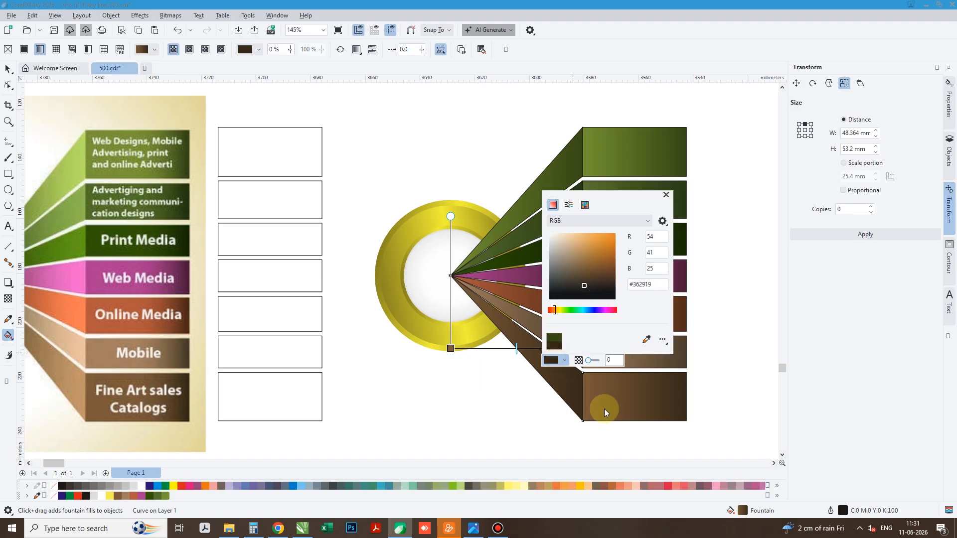
{"action": "left_click", "coordinate": [647, 341]}
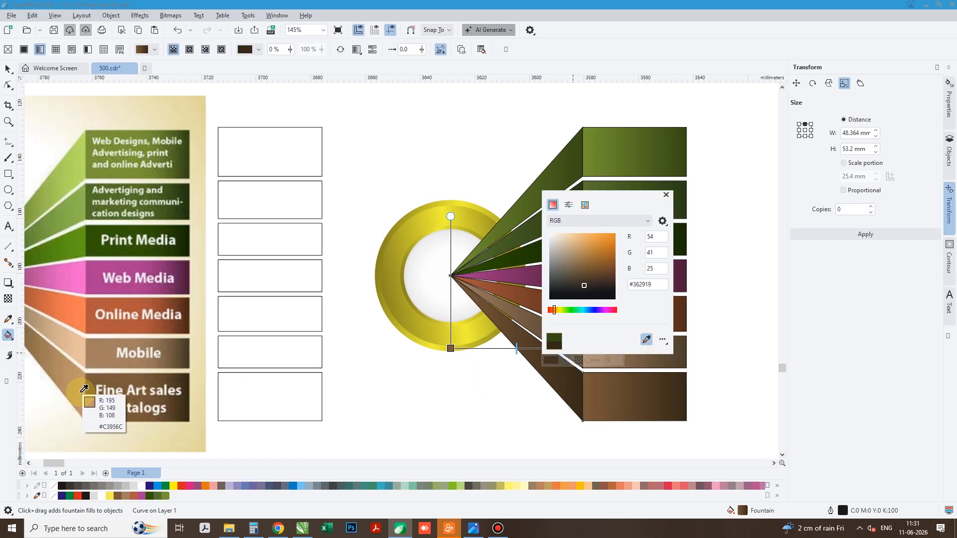
{"action": "left_click", "coordinate": [172, 397]}
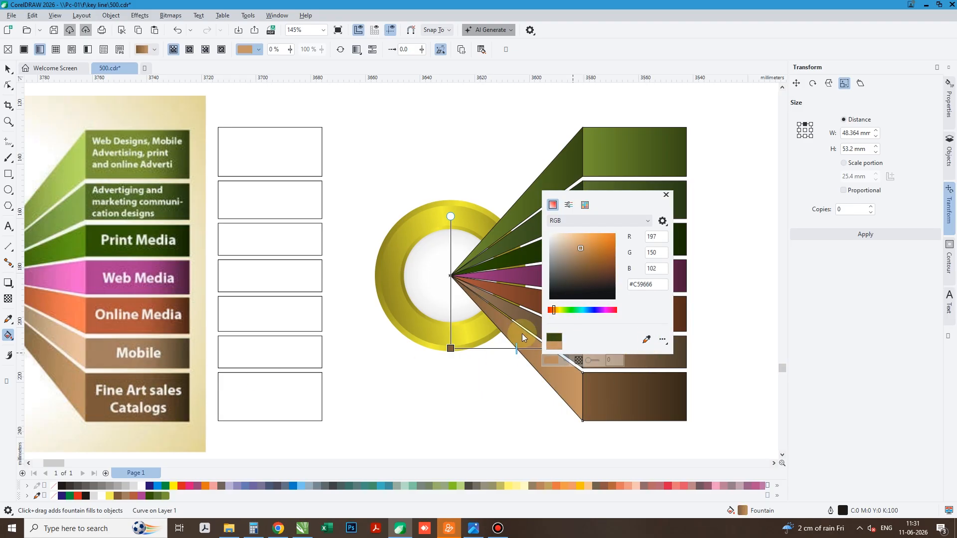
{"action": "left_click", "coordinate": [523, 331]}
- Set the end colour of the second wedge from the bottom to the light tan sampled from the reference's Mobile wedge
{"action": "left_click", "coordinate": [529, 321]}
{"action": "left_click", "coordinate": [583, 322]}
{"action": "left_click", "coordinate": [551, 333]}
{"action": "left_click", "coordinate": [647, 488]}
{"action": "left_click", "coordinate": [84, 352]}
{"action": "left_click", "coordinate": [531, 298]}
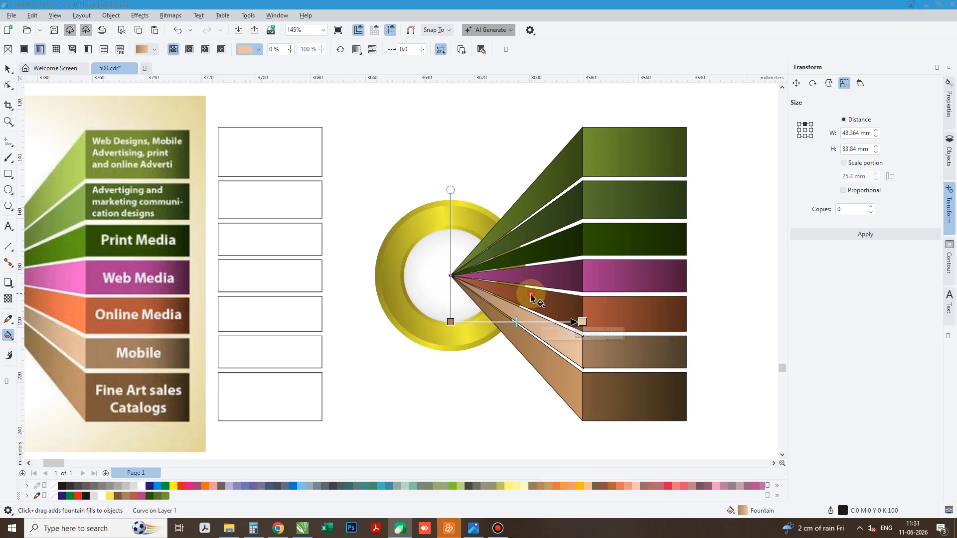
- Set the end colour of the orange wedge's fill to the bright orange sampled from the reference's Online Media wedge
{"action": "left_click", "coordinate": [576, 304]}
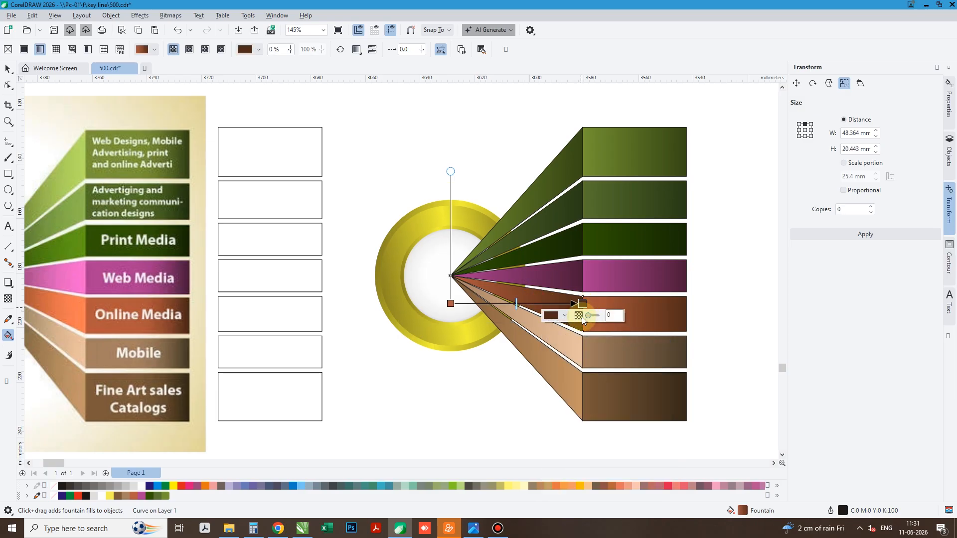
{"action": "left_click", "coordinate": [551, 315]}
{"action": "left_click", "coordinate": [646, 470]}
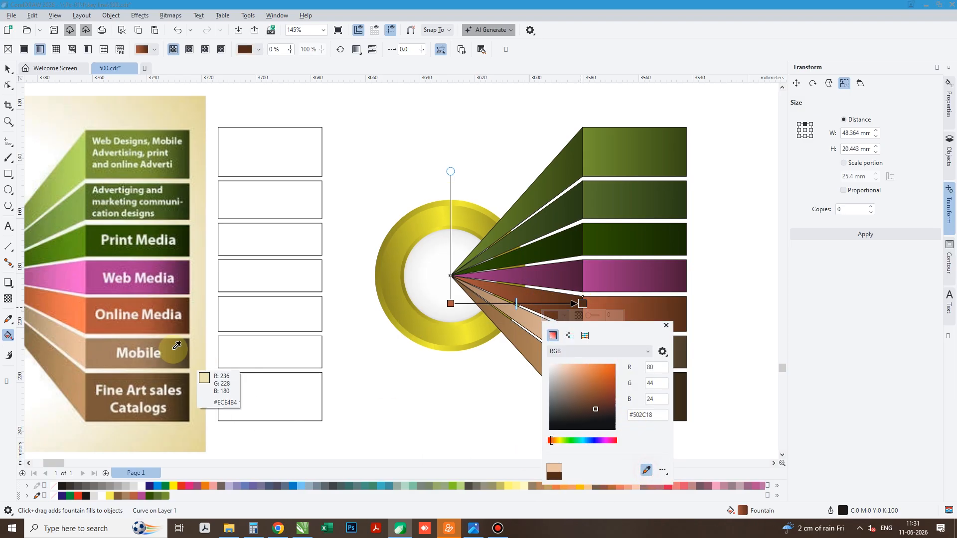
{"action": "left_click", "coordinate": [84, 315]}
{"action": "left_click", "coordinate": [572, 274]}
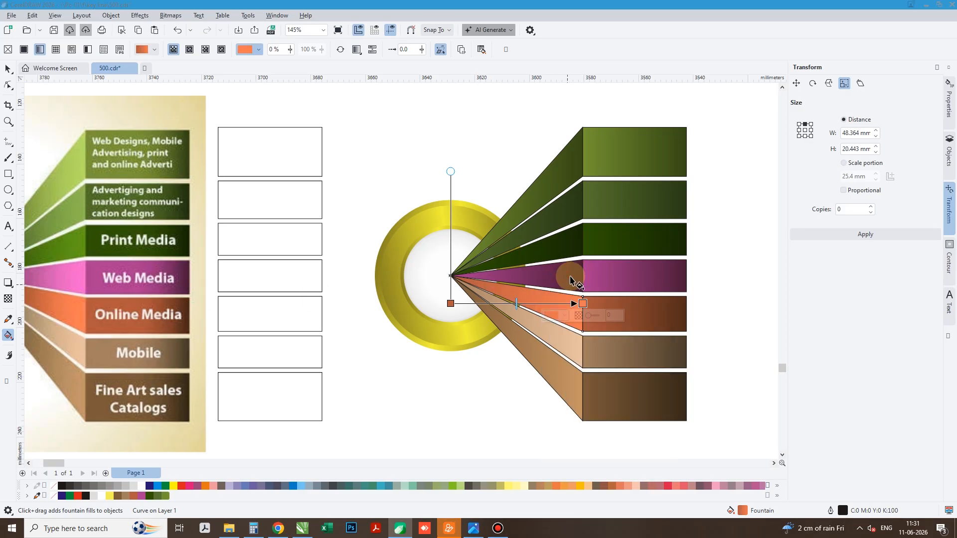
- Set the end colour of the magenta wedge's fill to the bright pink sampled from the reference's Web Media wedge
{"action": "left_click", "coordinate": [574, 274]}
{"action": "left_click", "coordinate": [584, 273]}
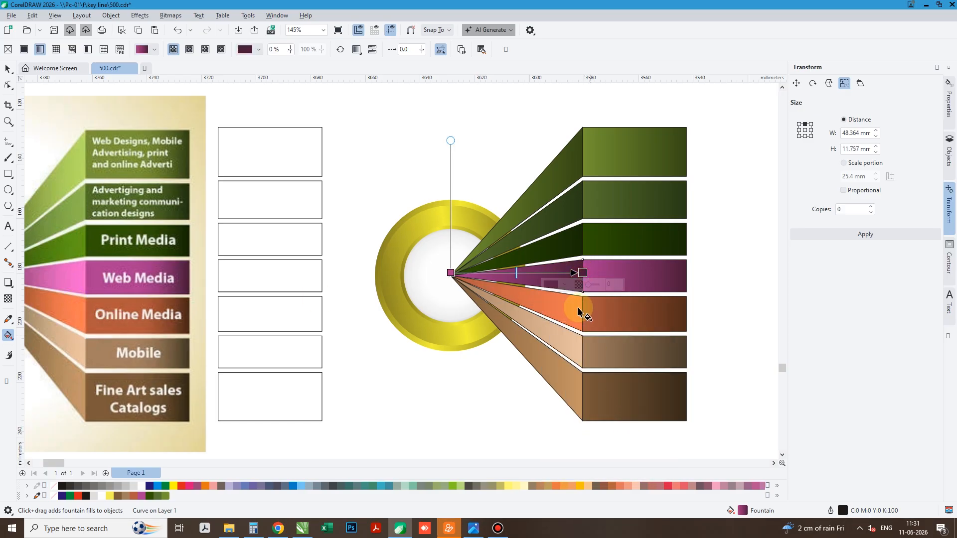
{"action": "left_click", "coordinate": [558, 285]}
{"action": "left_click", "coordinate": [646, 440]}
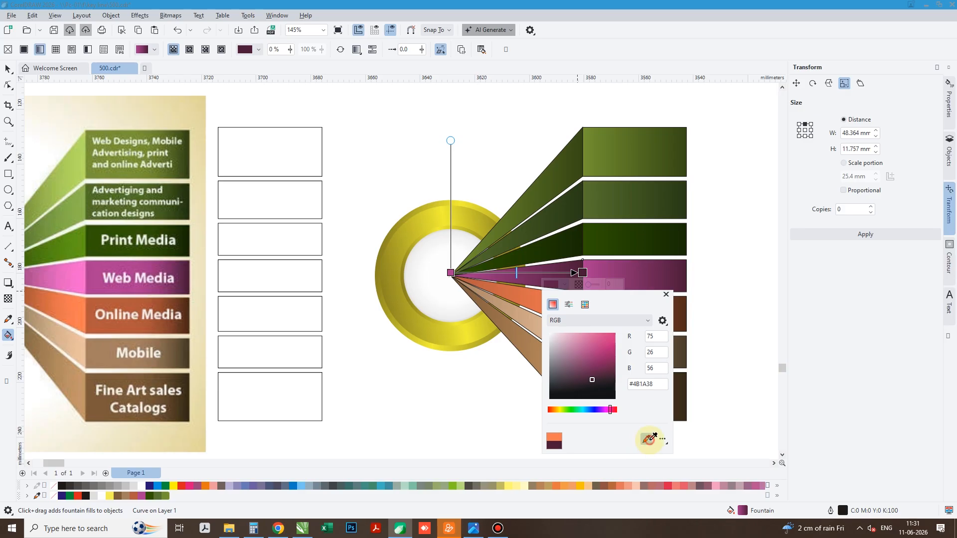
{"action": "left_click", "coordinate": [79, 280]}
{"action": "left_click", "coordinate": [568, 242]}
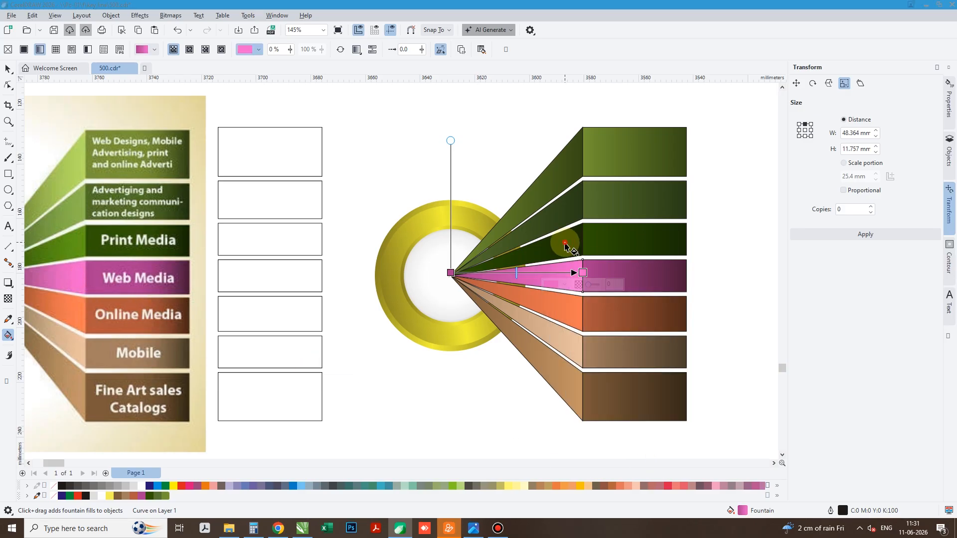
- Set the end colour of the dark green wedge's fill to the brighter green sampled from the reference's Print Media wedge
{"action": "left_click", "coordinate": [568, 241]}
{"action": "left_click", "coordinate": [582, 250]}
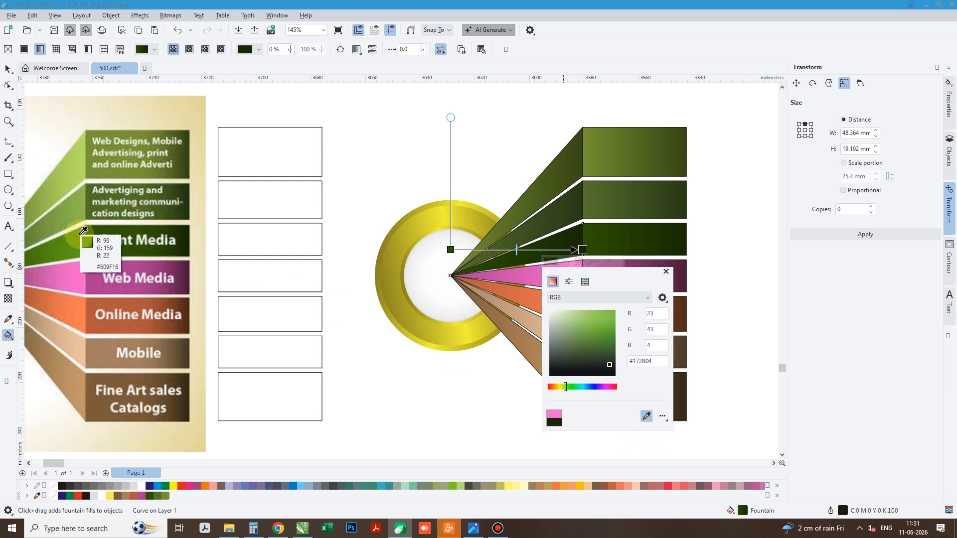
{"action": "left_click", "coordinate": [85, 242]}
{"action": "left_click", "coordinate": [566, 217]}
- Set the end colour of the second wedge from the top to the light green #8DB654 sampled from the reference
{"action": "left_click", "coordinate": [567, 207]}
{"action": "left_click", "coordinate": [582, 229]}
{"action": "left_click", "coordinate": [552, 239]}
{"action": "left_click", "coordinate": [647, 394]}
{"action": "left_click", "coordinate": [84, 194]}
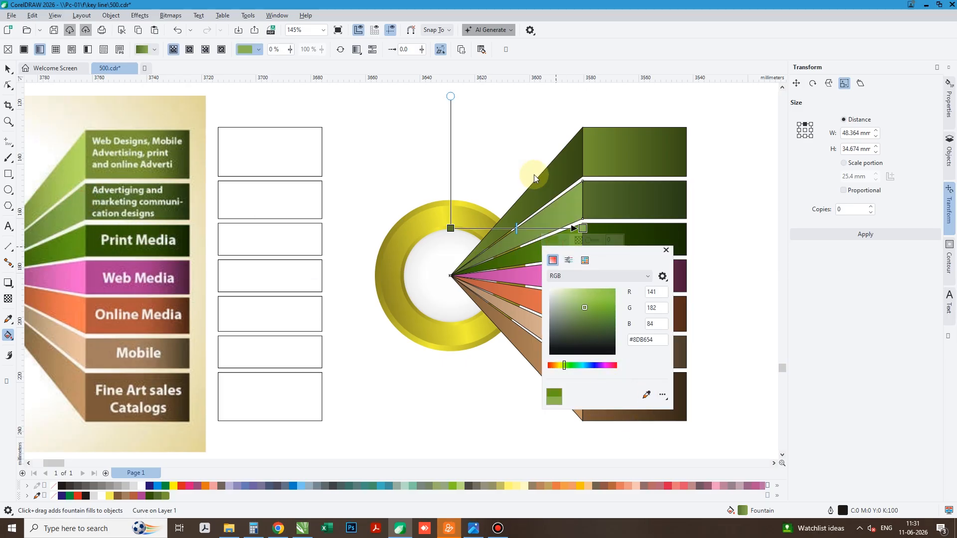
{"action": "left_click", "coordinate": [548, 185]}
- Set the end colour of the top wedge's fill to the pale lime green sampled from the reference's top wedge
{"action": "left_click", "coordinate": [550, 187]}
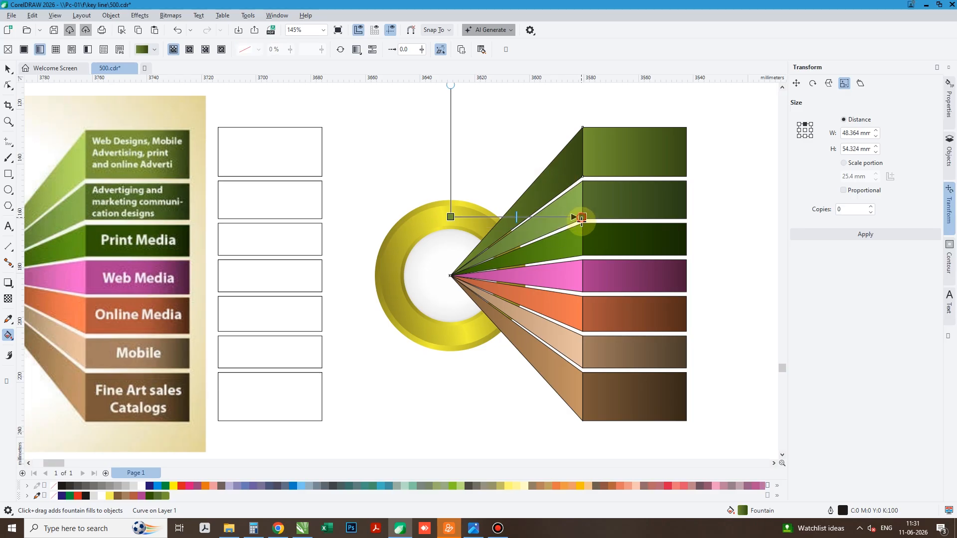
{"action": "left_click", "coordinate": [582, 218]}
{"action": "left_click", "coordinate": [550, 228]}
{"action": "left_click", "coordinate": [646, 384]}
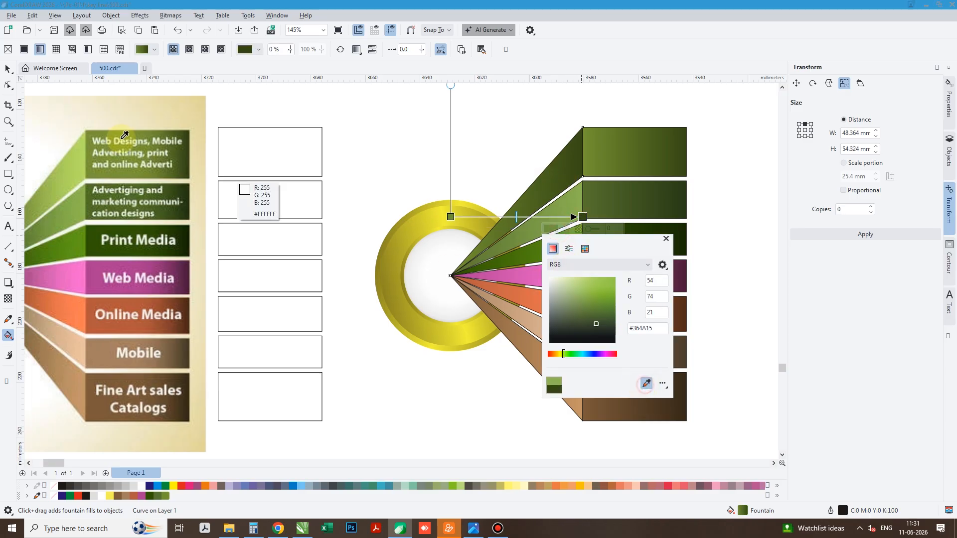
{"action": "left_click", "coordinate": [83, 154]}
{"action": "left_click", "coordinate": [530, 204]}
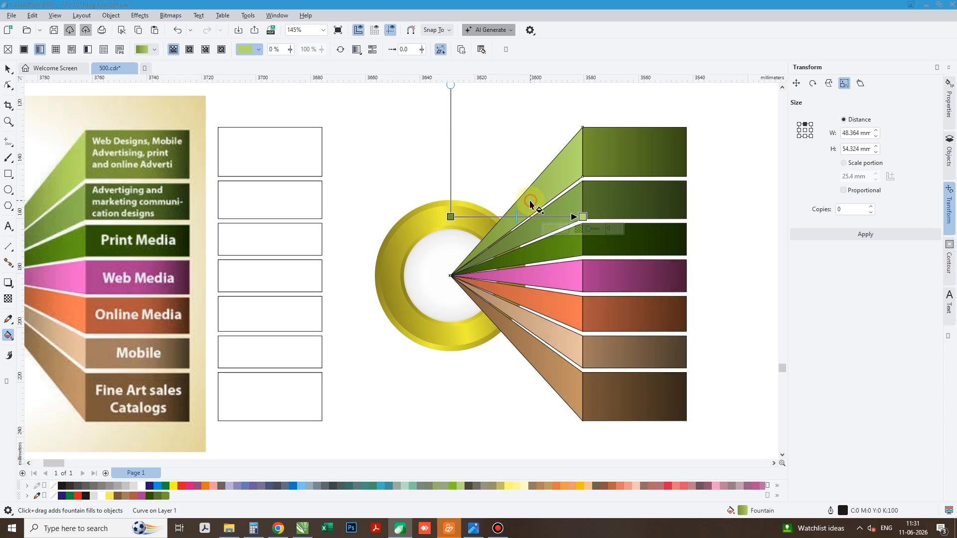
- Group all the right-hand boxes and wedges and remove their outlines
{"action": "left_click", "coordinate": [8, 70]}
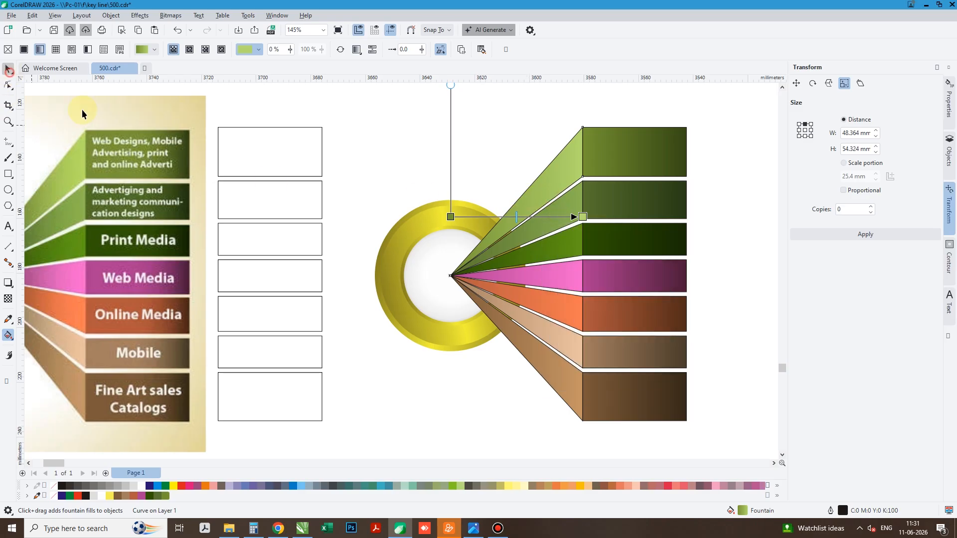
{"action": "left_click_drag", "start_coordinate": [567, 138], "coordinate": [653, 433]}
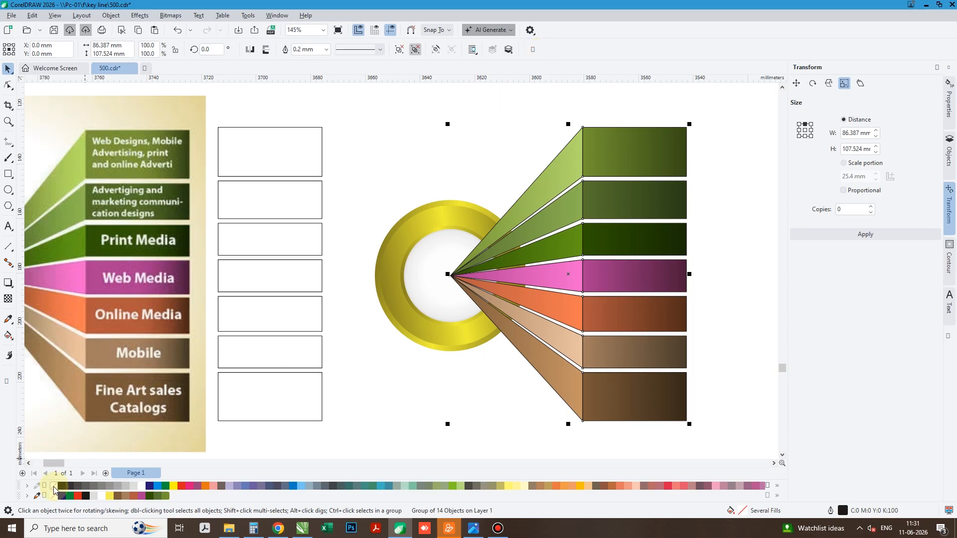
{"action": "right_click", "coordinate": [54, 488]}
- Mirror a copy of the box-and-wedge group horizontally to the opposite side of the ring, over the empty boxes
{"action": "left_click_drag", "start_coordinate": [690, 275], "coordinate": [380, 275]}
{"action": "right_click", "coordinate": [380, 275]}
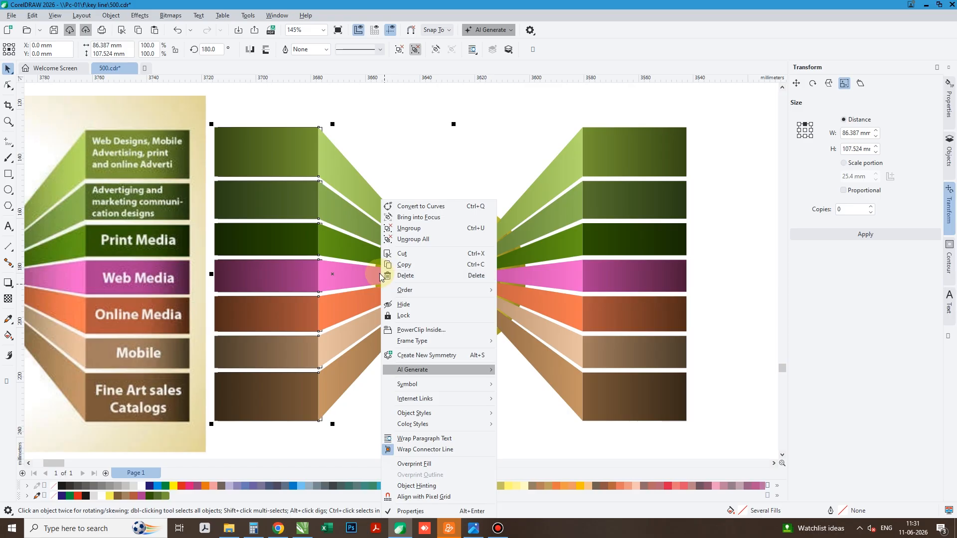
{"action": "left_click", "coordinate": [369, 148]}
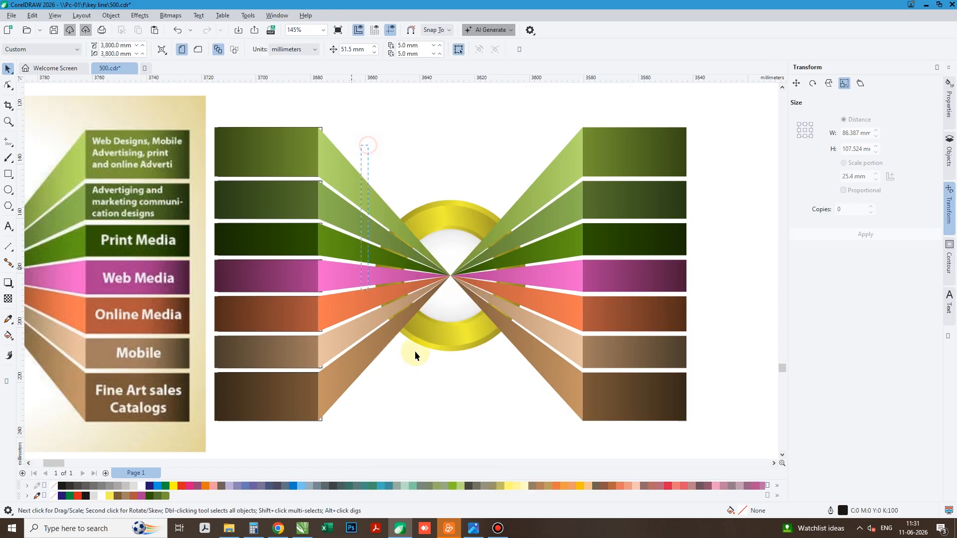
- Select the circles of the central ring and bring them to the front of the layer, above the wedges
{"action": "left_click_drag", "start_coordinate": [555, 409], "coordinate": [555, 409]}
{"action": "right_click", "coordinate": [434, 205]}
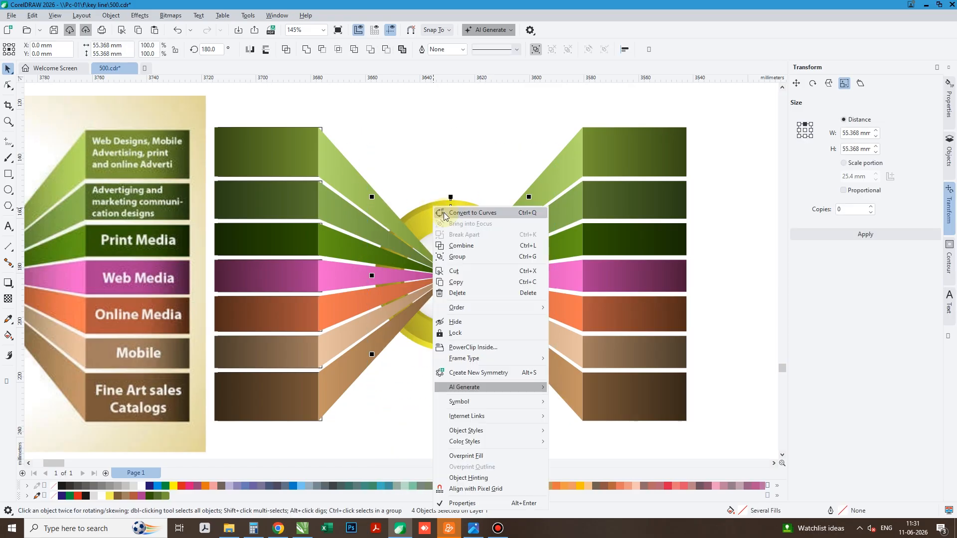
{"action": "mouse_move", "coordinate": [466, 312]}
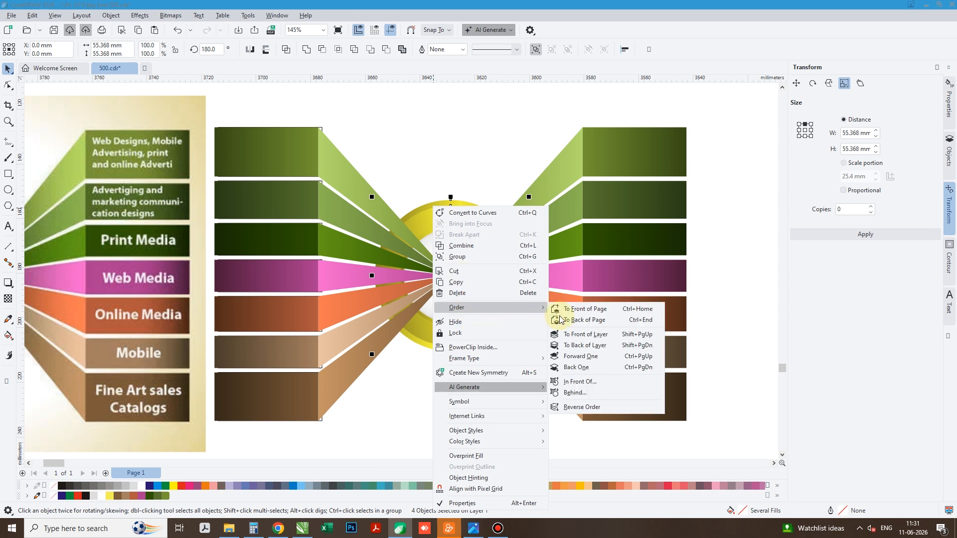
{"action": "left_click", "coordinate": [604, 336]}
- Move the finished artwork away to an empty area and delete the reference image and the unfilled boxes
{"action": "scroll", "coordinate": [553, 269], "scroll_direction": "down", "scroll_amount": 2}
{"action": "left_click_drag", "start_coordinate": [610, 330], "coordinate": [611, 332]}
{"action": "left_click_drag", "start_coordinate": [504, 273], "coordinate": [648, 289]}
{"action": "key", "text": "Delete"}
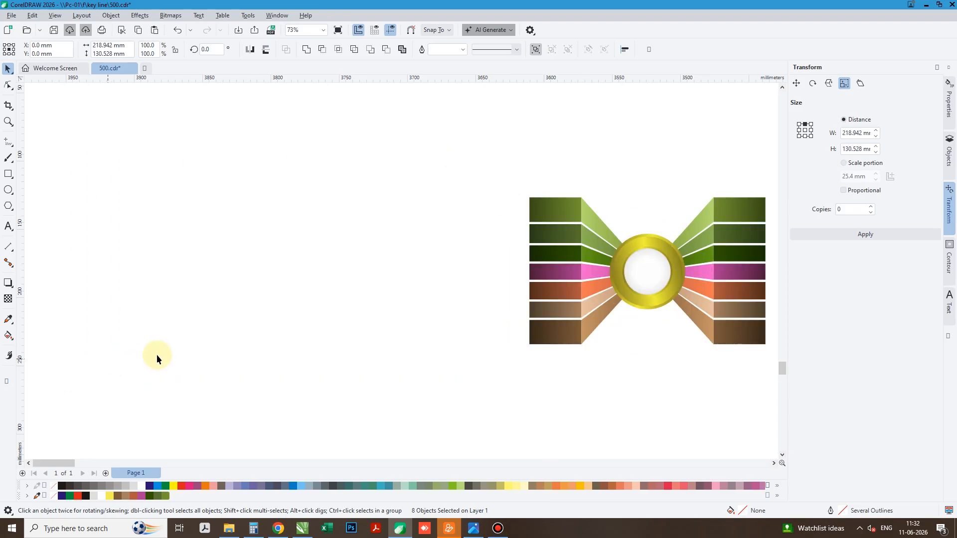
- Draw a background rectangle about 209 × 142 mm around the artwork and fill it with light yellow (C0 M0 Y60 K0)
{"action": "key", "text": "F6"}
{"action": "left_click_drag", "start_coordinate": [502, 175], "coordinate": [716, 370]}
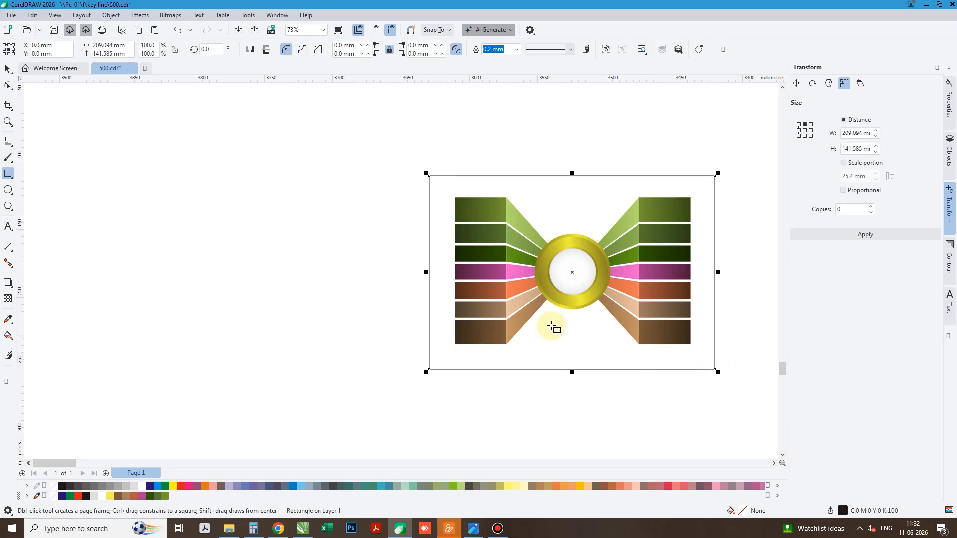
{"action": "left_click", "coordinate": [514, 487]}
- Give the background a horizontal linear fountain fill, light yellow at both ends and white at 48%, and send it to the back of the layer
{"action": "key", "text": "g"}
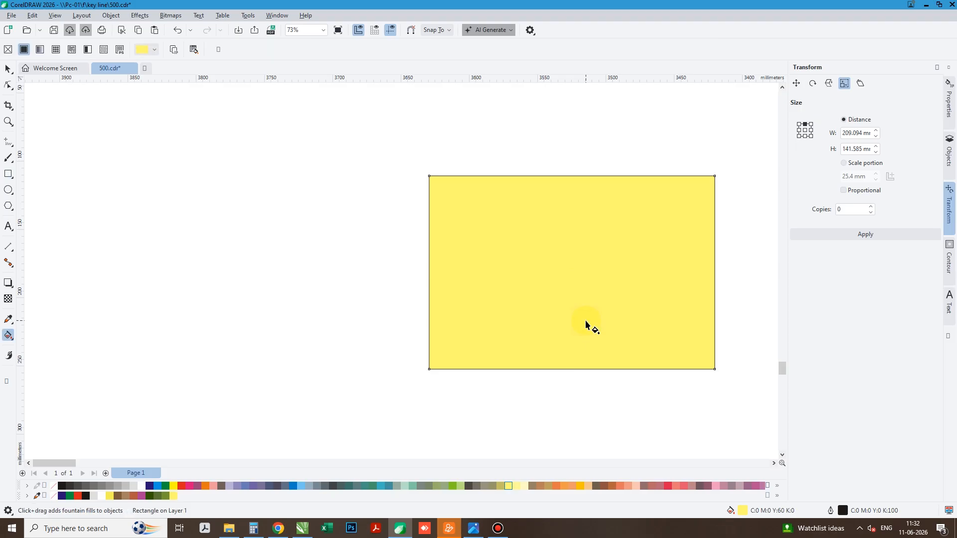
{"action": "left_click_drag", "start_coordinate": [431, 273], "coordinate": [713, 272]}
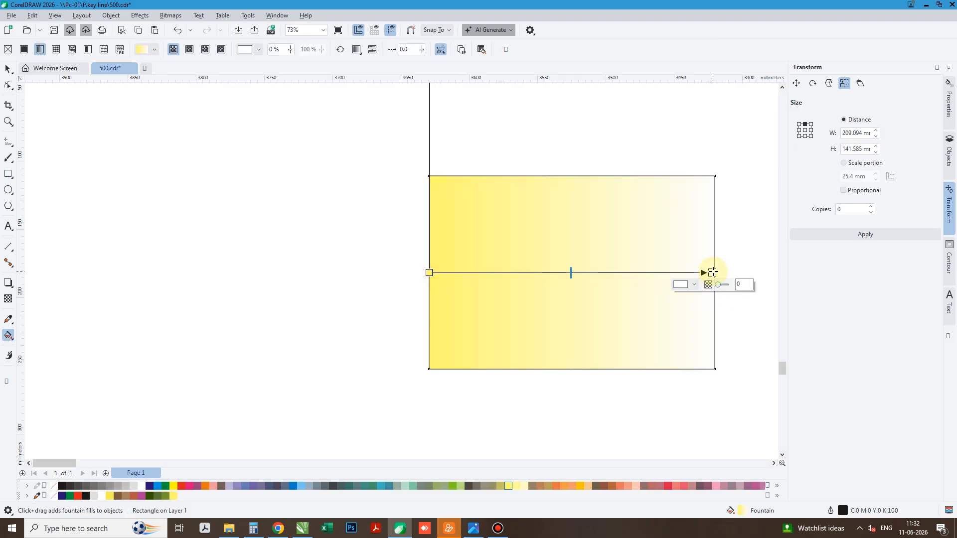
{"action": "left_click", "coordinate": [509, 486]}
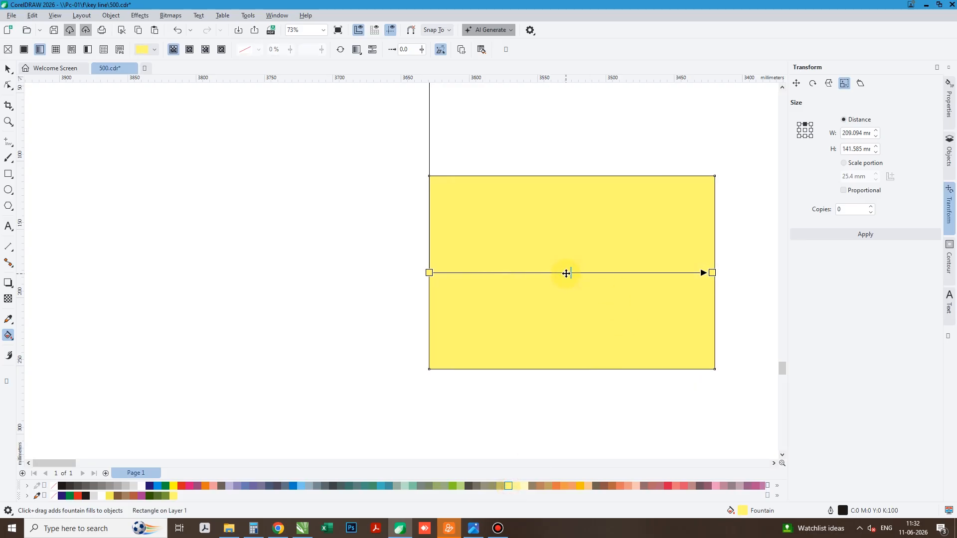
{"action": "left_click_drag", "start_coordinate": [566, 274], "coordinate": [568, 274]}
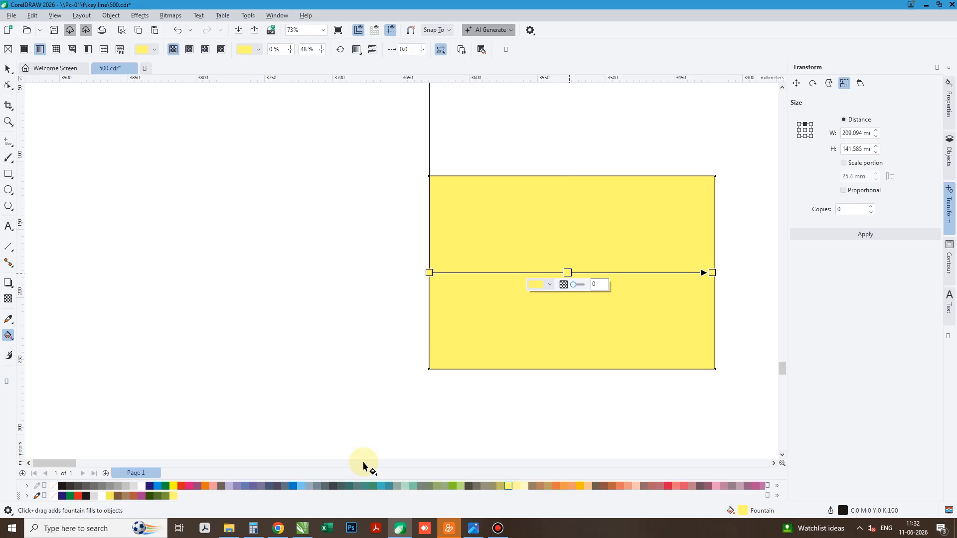
{"action": "left_click", "coordinate": [143, 487]}
{"action": "key", "text": "space"}
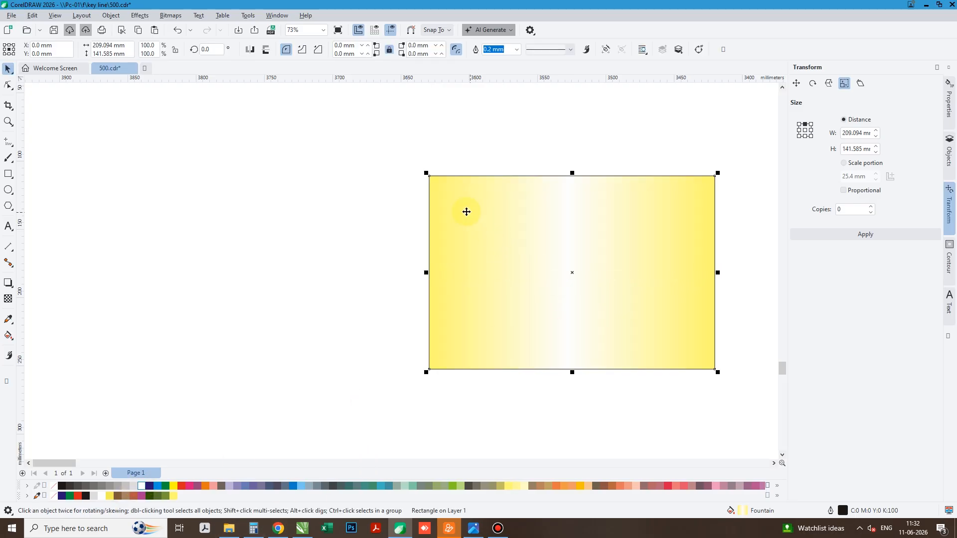
{"action": "key", "text": "shift+Page_Down"}
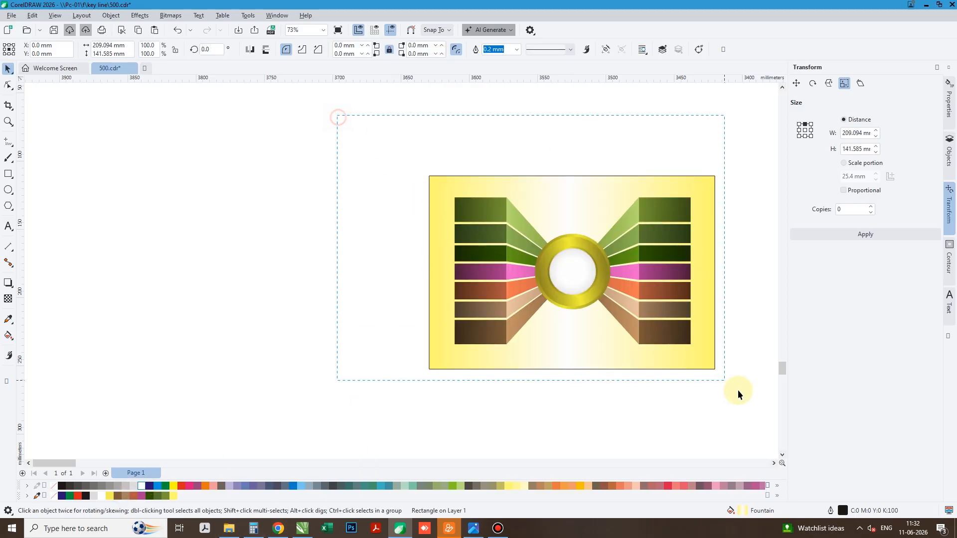